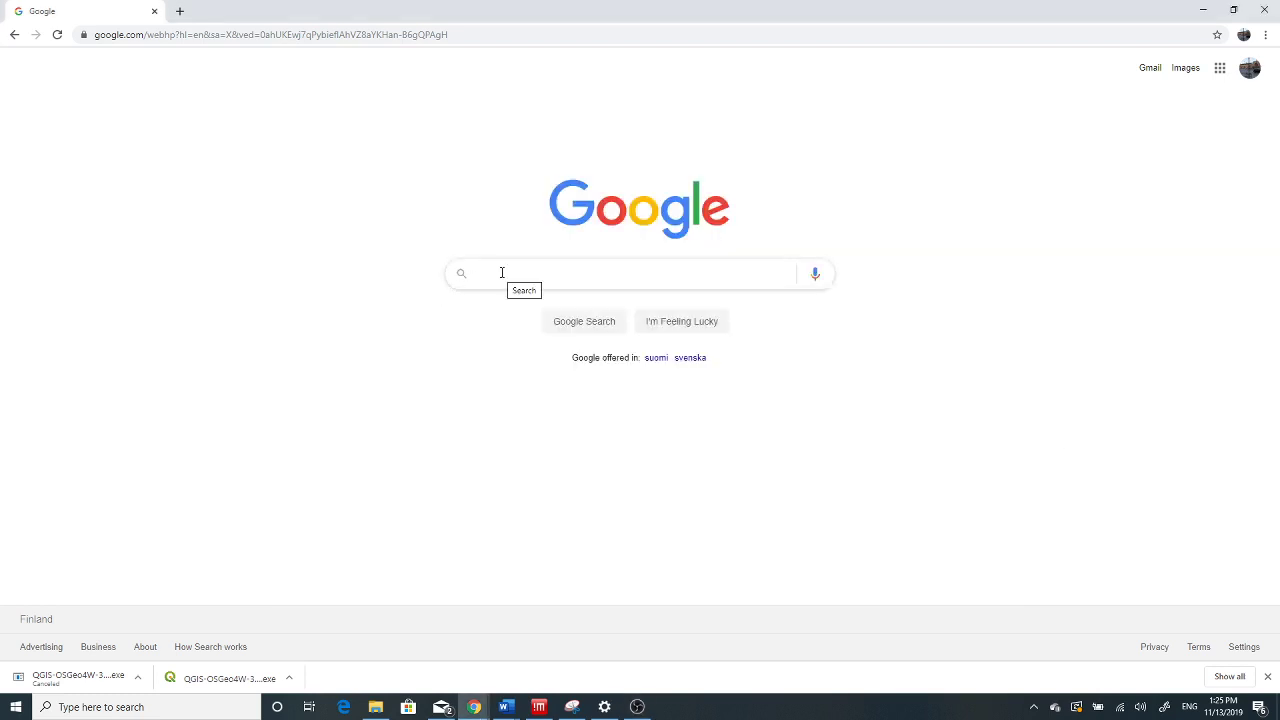
Search Google for "qgis download" and open the Download QGIS page on qgis.org
{"action": "left_click", "coordinate": [502, 272]}
{"action": "type", "text": "qg"}
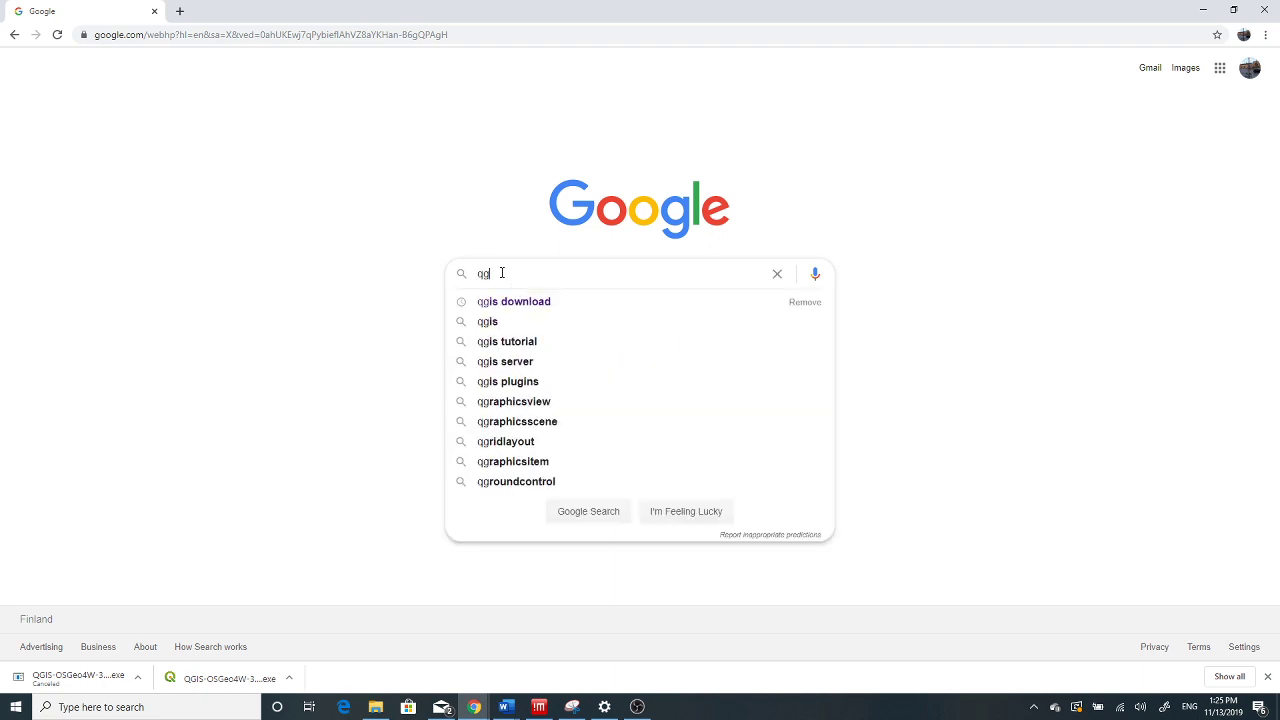
{"action": "type", "text": "is"}
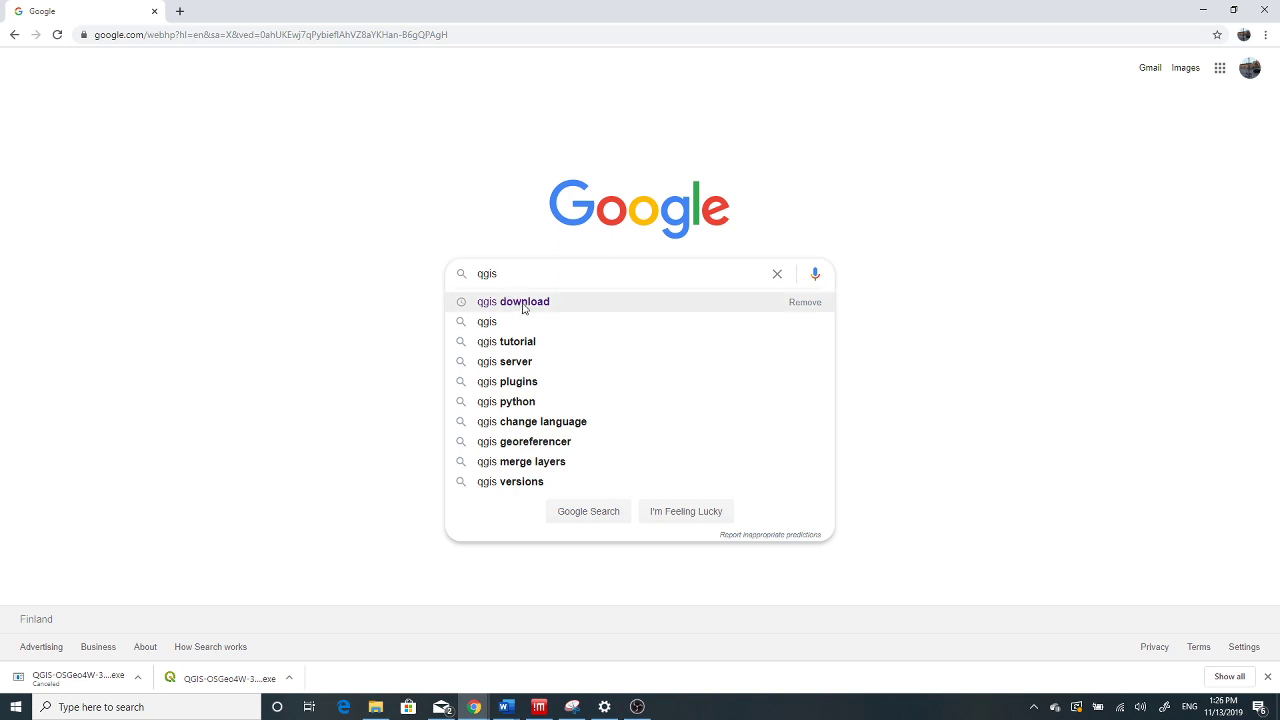
{"action": "left_click", "coordinate": [522, 303]}
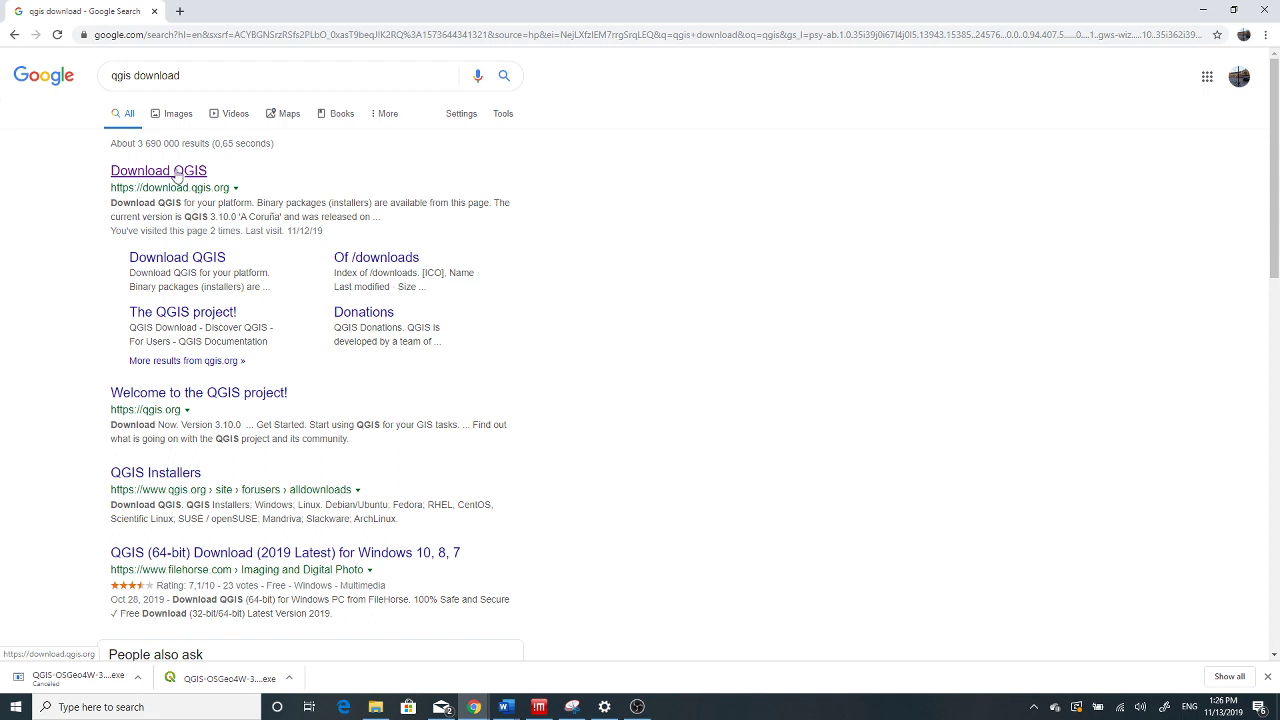
{"action": "left_click", "coordinate": [158, 172]}
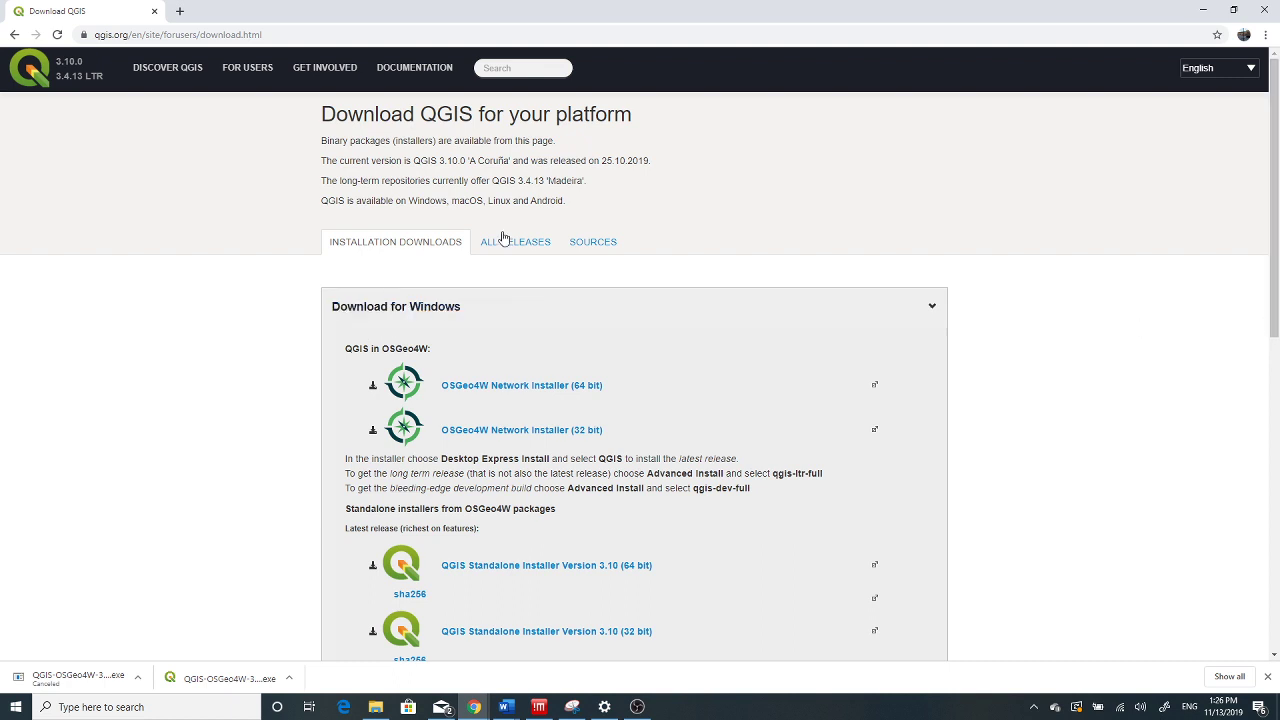
Examine the current QGIS version and its release date in the introduction of the download page
{"action": "left_click_drag", "start_coordinate": [326, 161], "coordinate": [478, 153]}
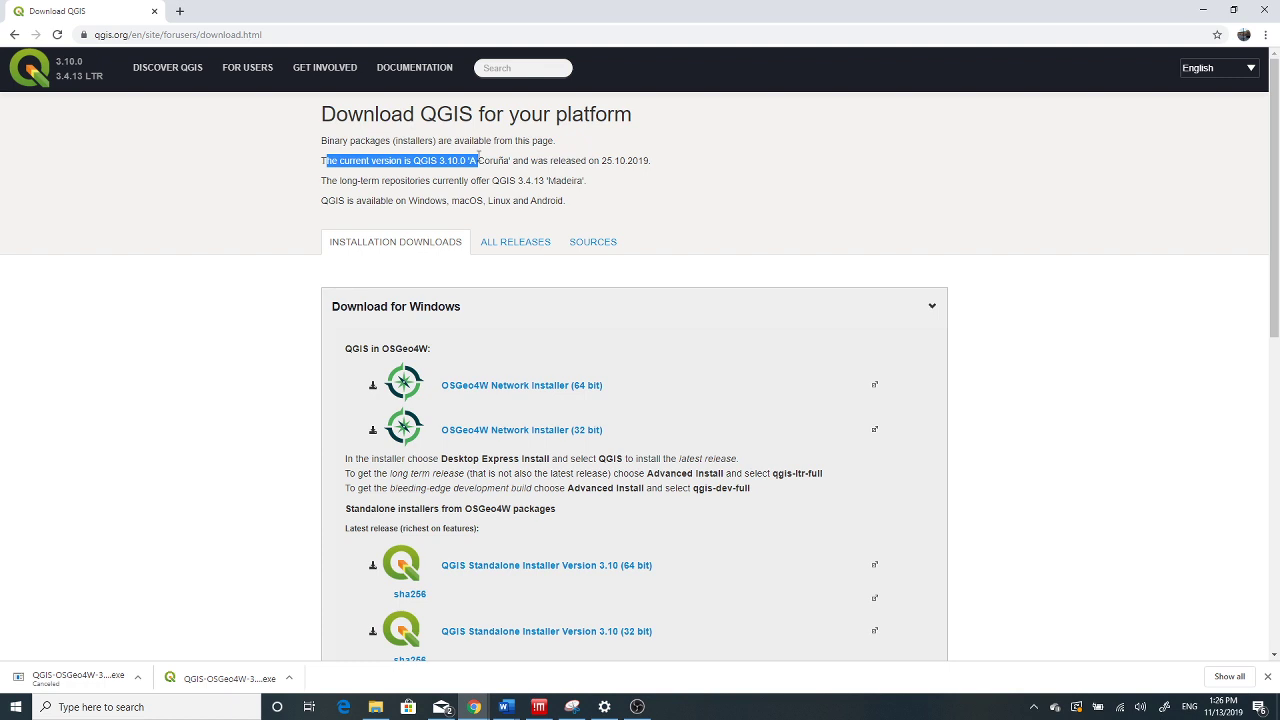
{"action": "left_click", "coordinate": [605, 162]}
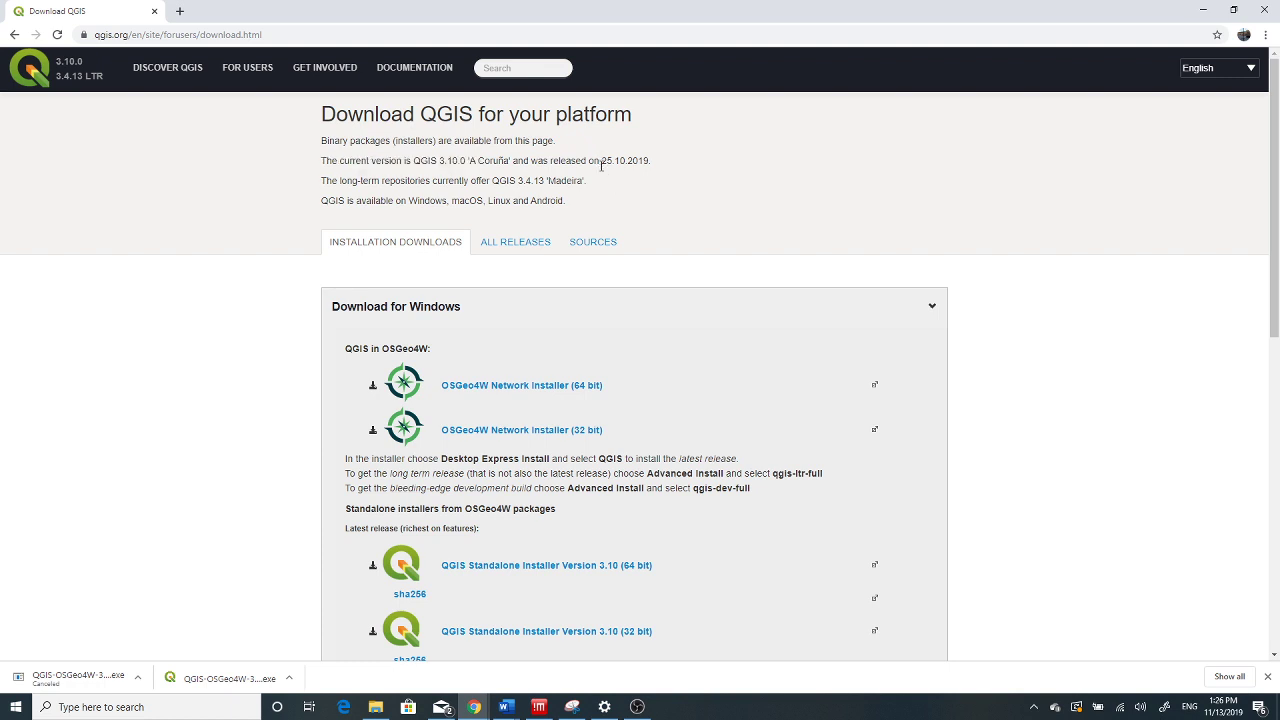
{"action": "left_click_drag", "start_coordinate": [602, 161], "coordinate": [636, 161]}
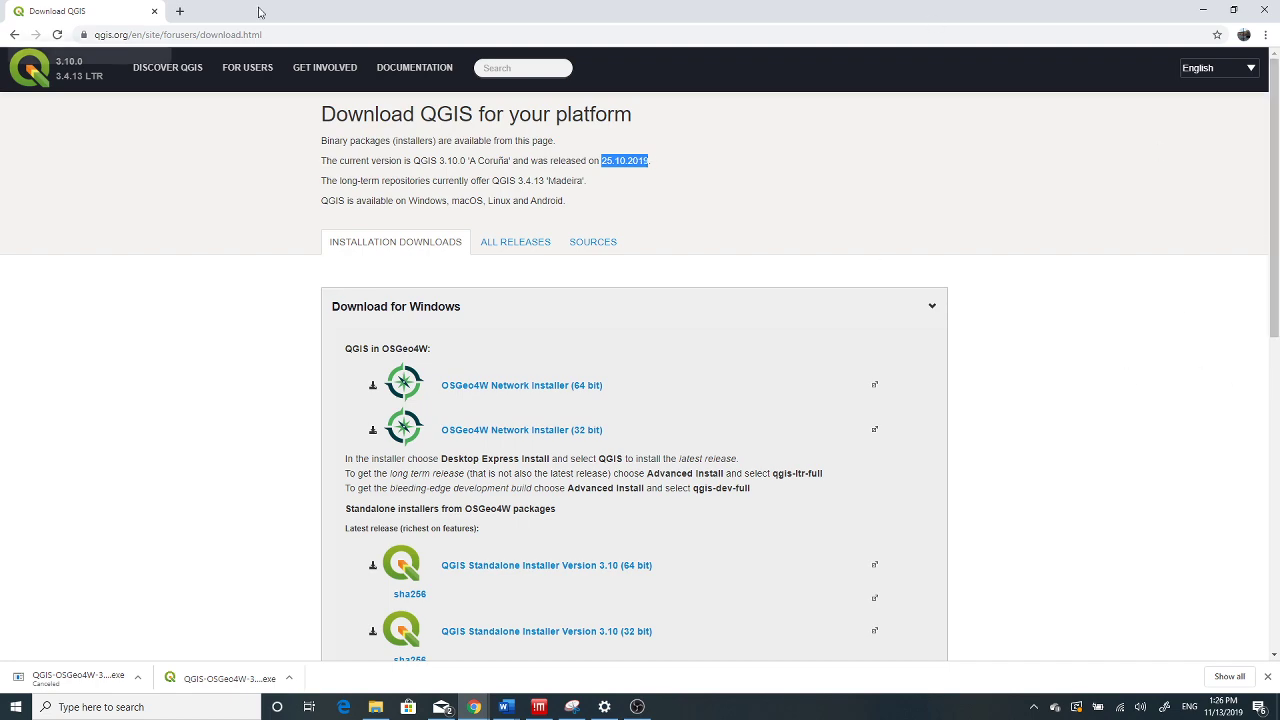
Start downloading the QGIS Standalone Installer Version 3.10 (64 bit) for Windows
{"action": "scroll", "coordinate": [1276, 230], "scroll_direction": "down", "scroll_amount": 2}
{"action": "mouse_move", "coordinate": [1276, 230]}
{"action": "left_mouse_down"}
{"action": "mouse_move", "coordinate": [1276, 254]}
{"action": "mouse_move", "coordinate": [1276, 204]}
{"action": "mouse_move", "coordinate": [1277, 237]}
{"action": "left_mouse_up"}
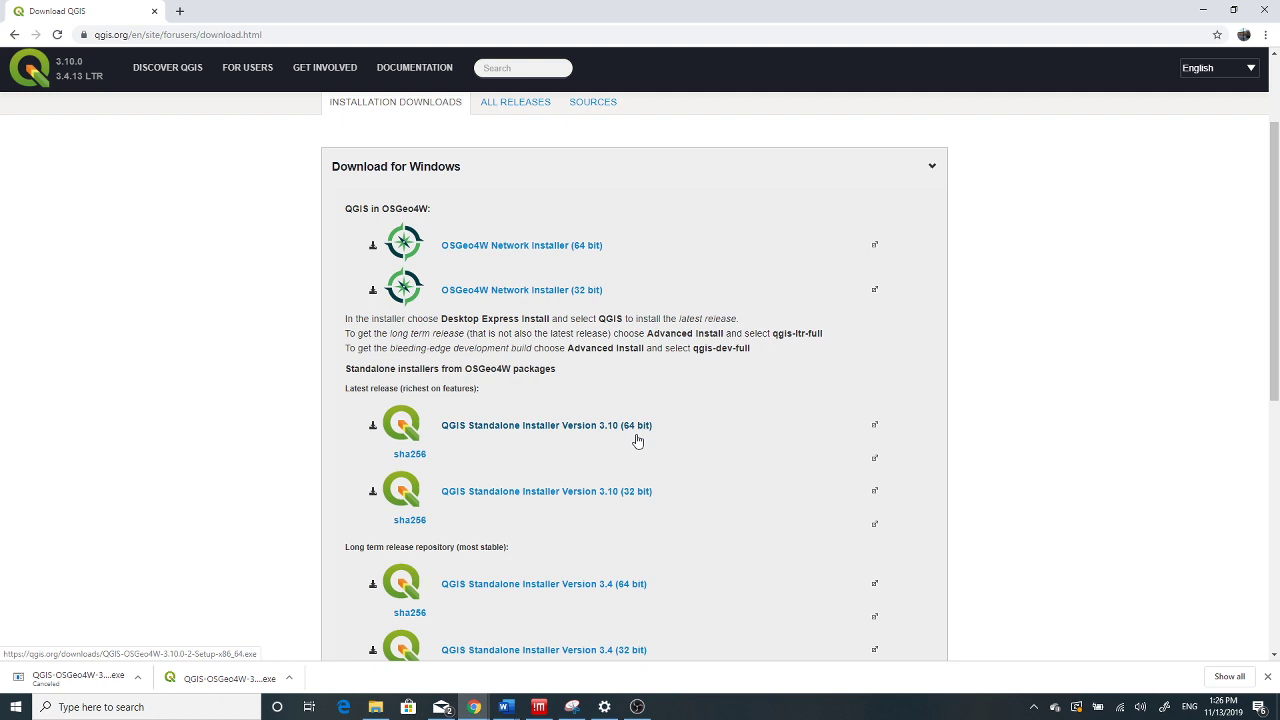
{"action": "left_click", "coordinate": [570, 430]}
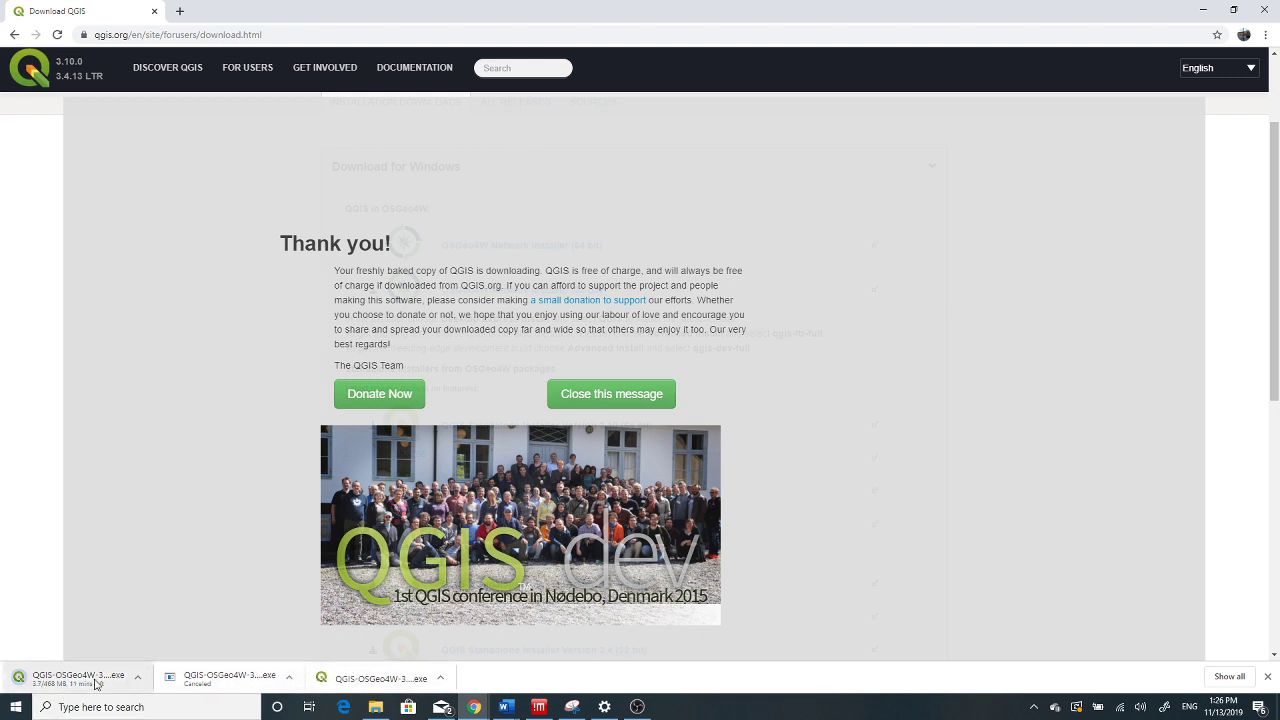
Cancel the running installer download and close the thank-you message on the page
{"action": "left_click", "coordinate": [137, 677]}
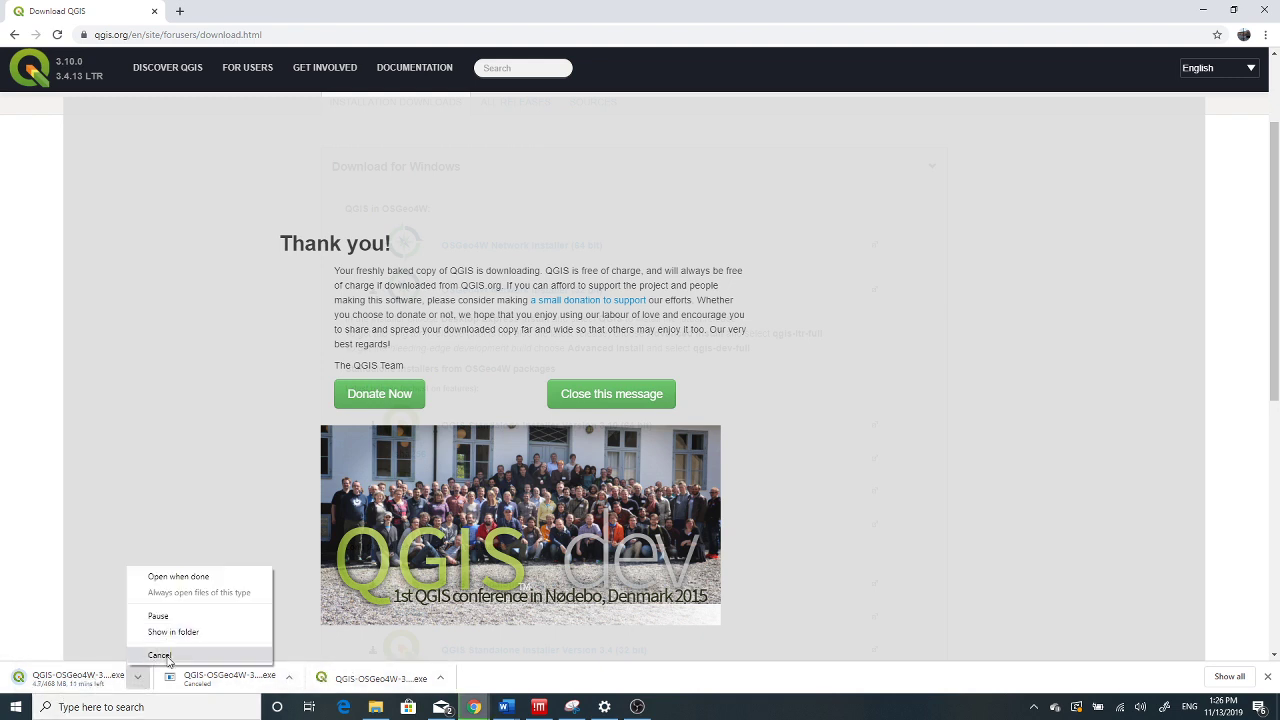
{"action": "left_click", "coordinate": [163, 654]}
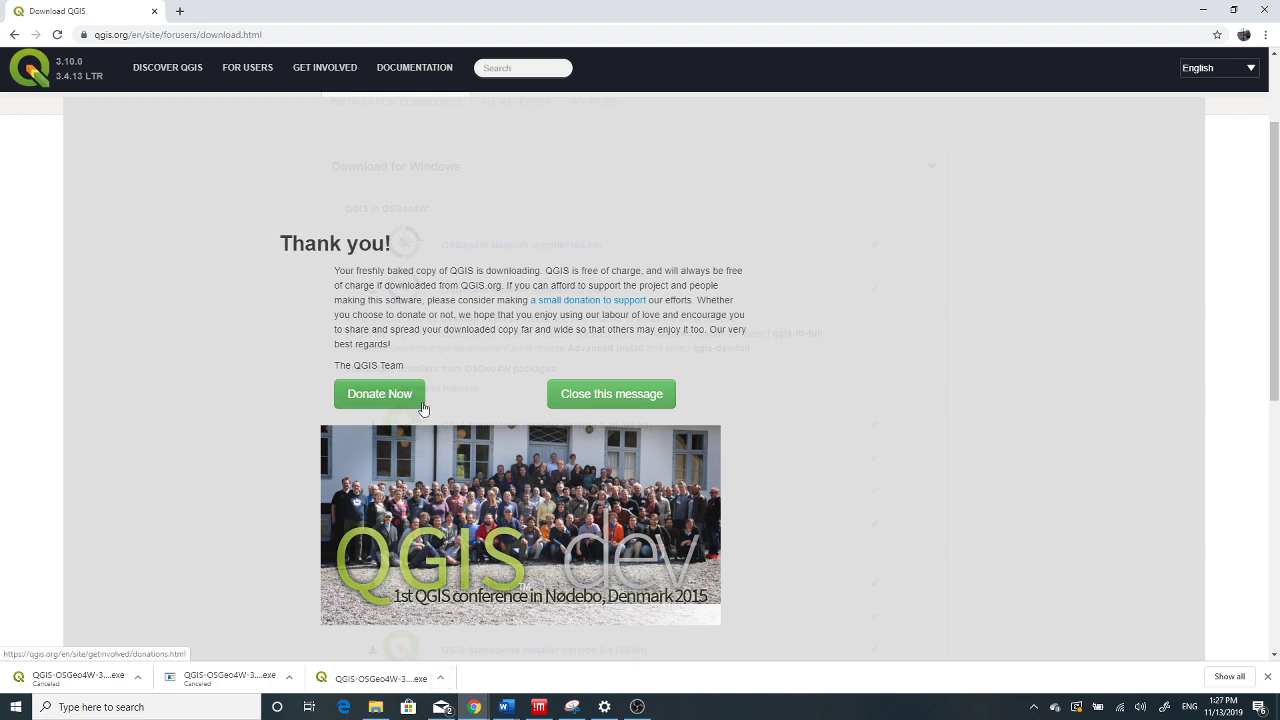
{"action": "left_click", "coordinate": [617, 396]}
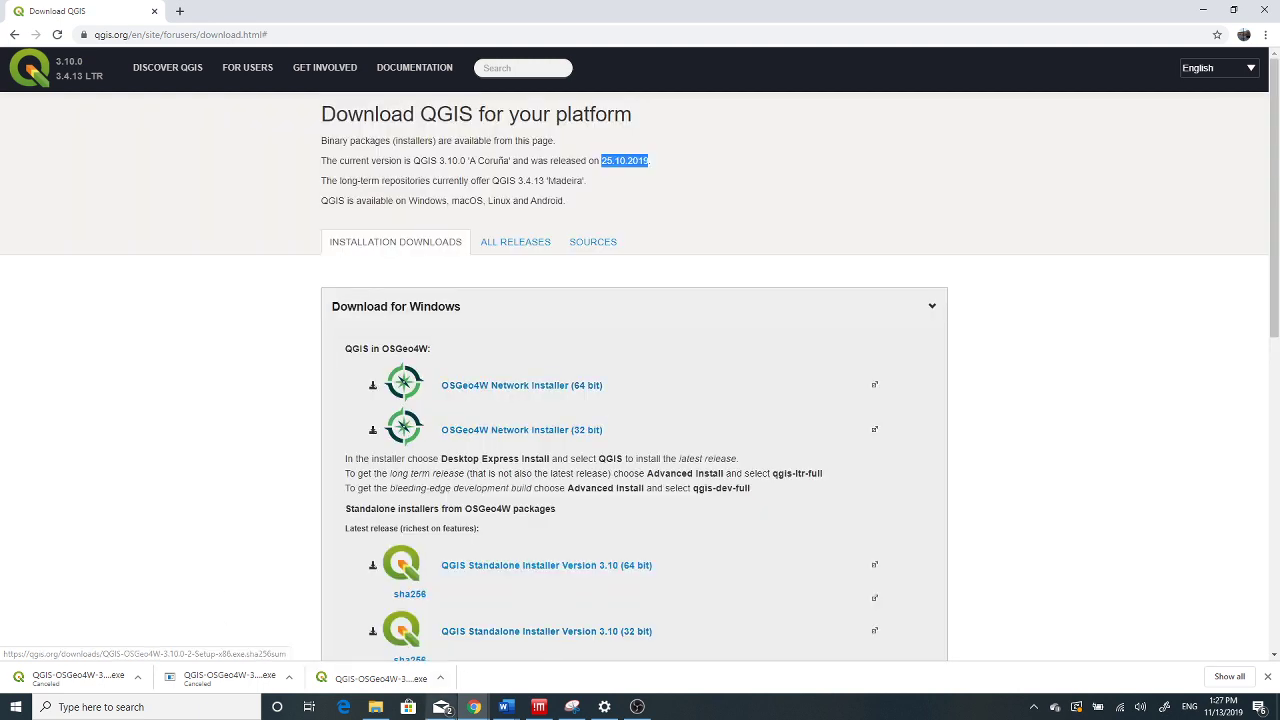
Switch to the GIS Training folder in File Explorer, launch the QGIS-OSGeo4W-3.10.0-2-Setup-x86_64 installer and allow it to run
{"action": "left_click", "coordinate": [376, 707]}
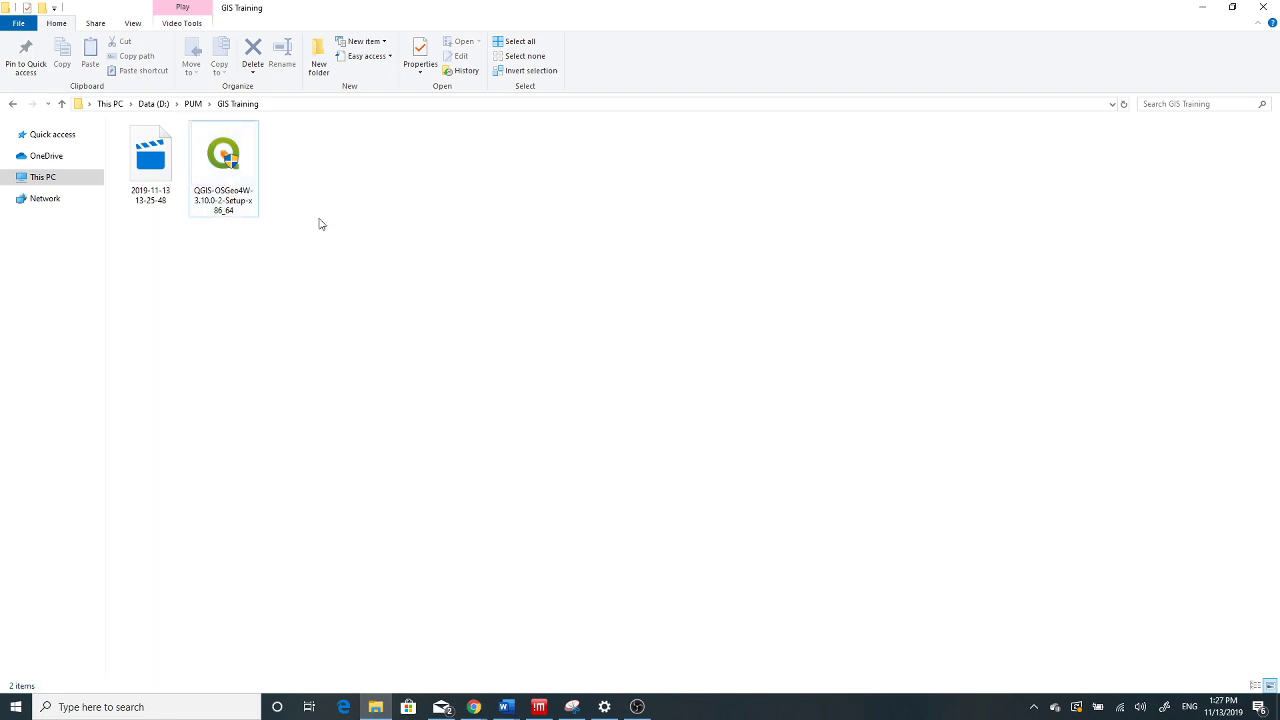
{"action": "left_click", "coordinate": [236, 174]}
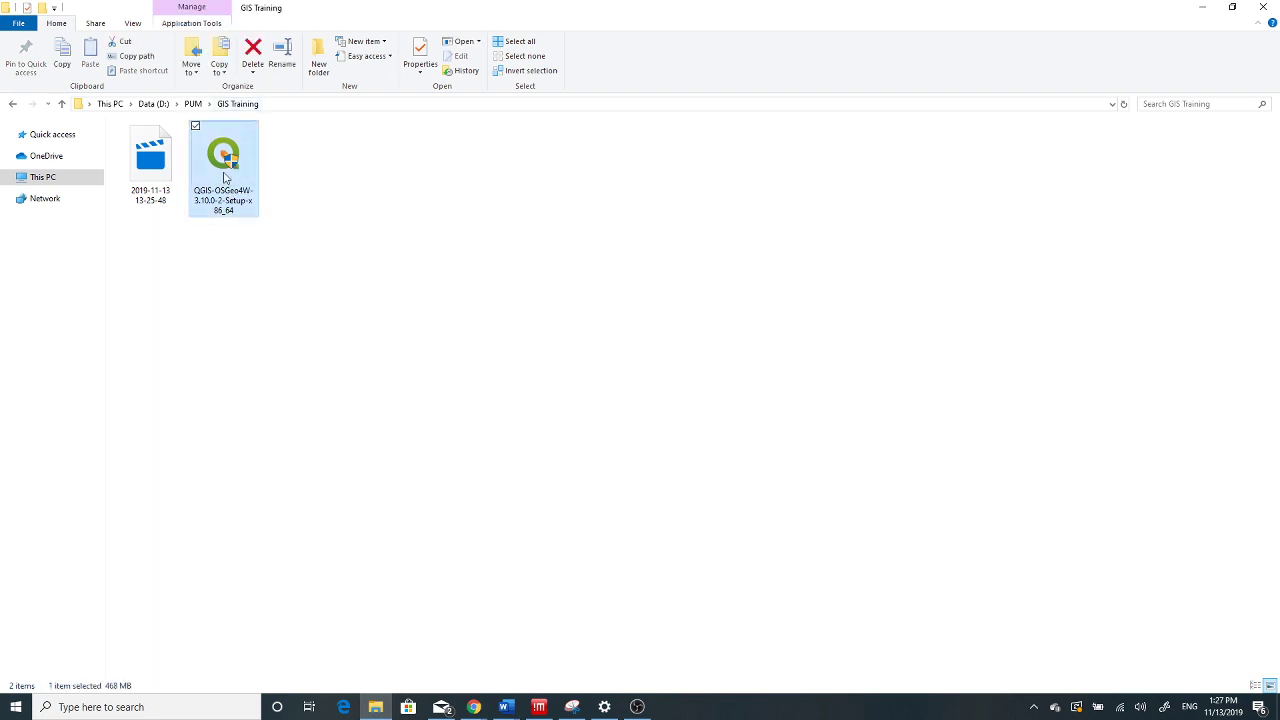
{"action": "double_click", "coordinate": [227, 176]}
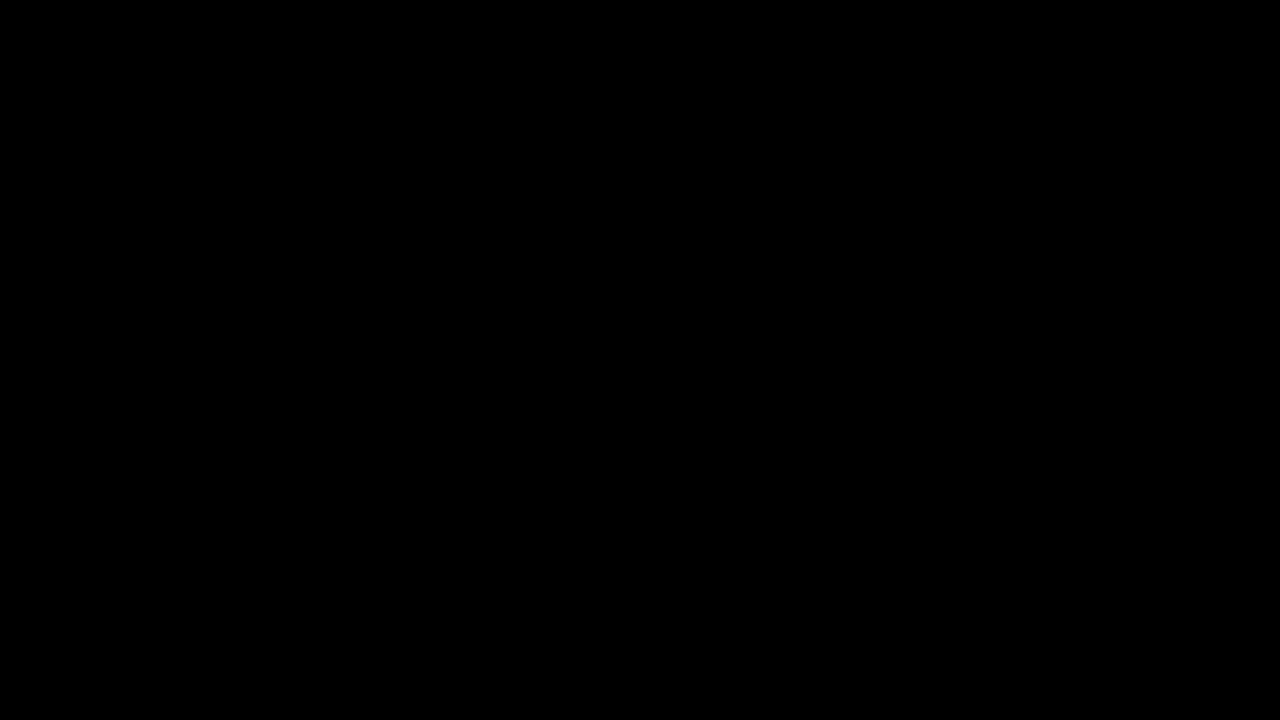
{"action": "left_click", "coordinate": [577, 451]}
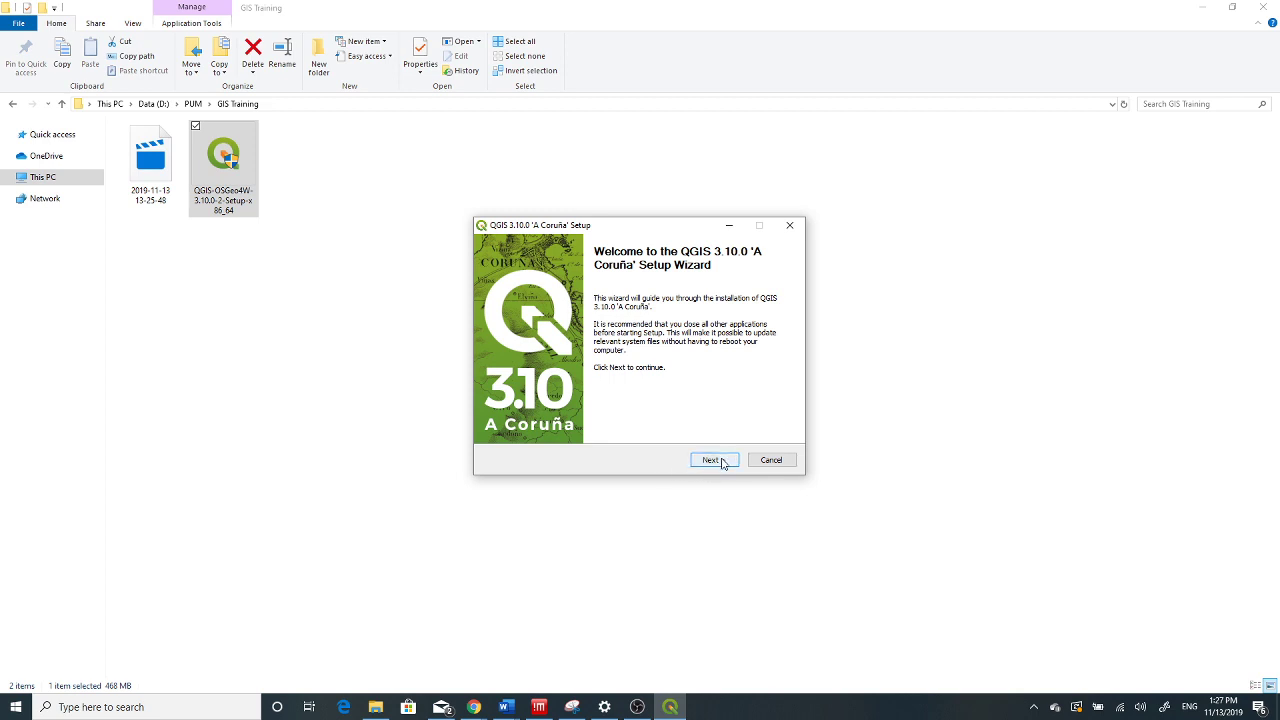
Accept the license, keep the destination C:\Program Files\QGIS 3.10, and install only the QGIS component without the sample data sets
{"action": "left_click", "coordinate": [722, 462]}
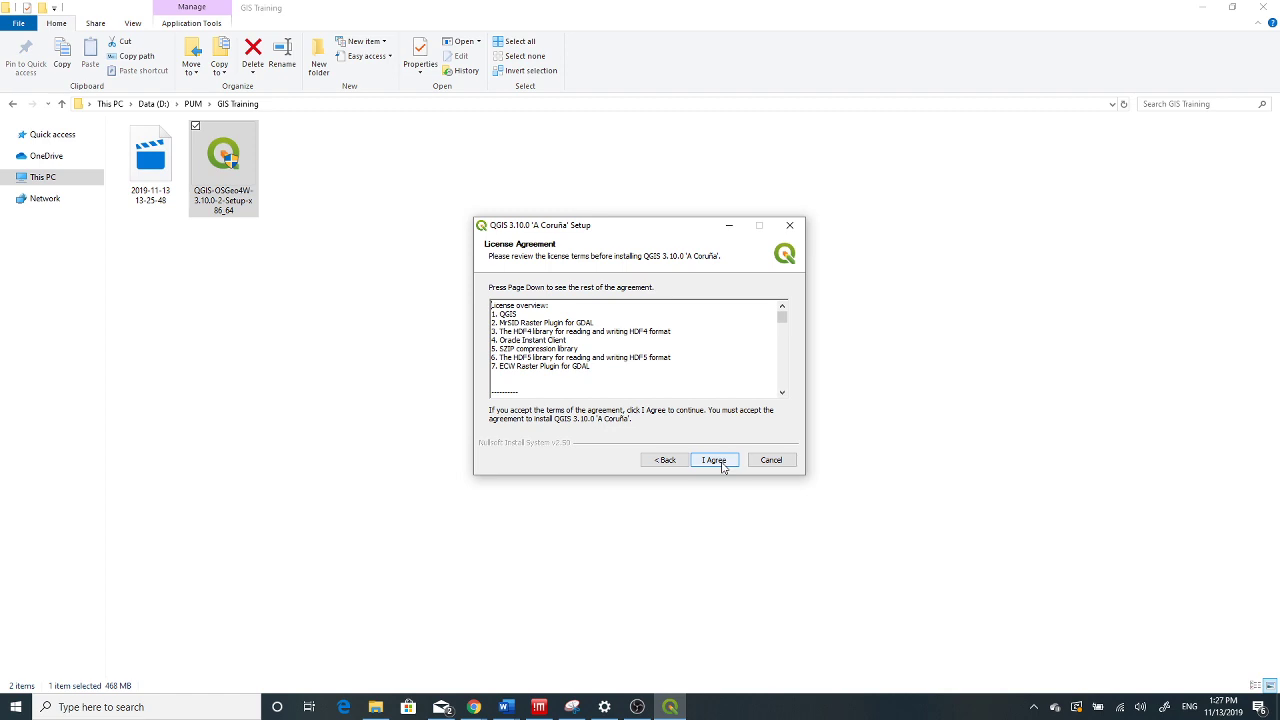
{"action": "left_click", "coordinate": [723, 464]}
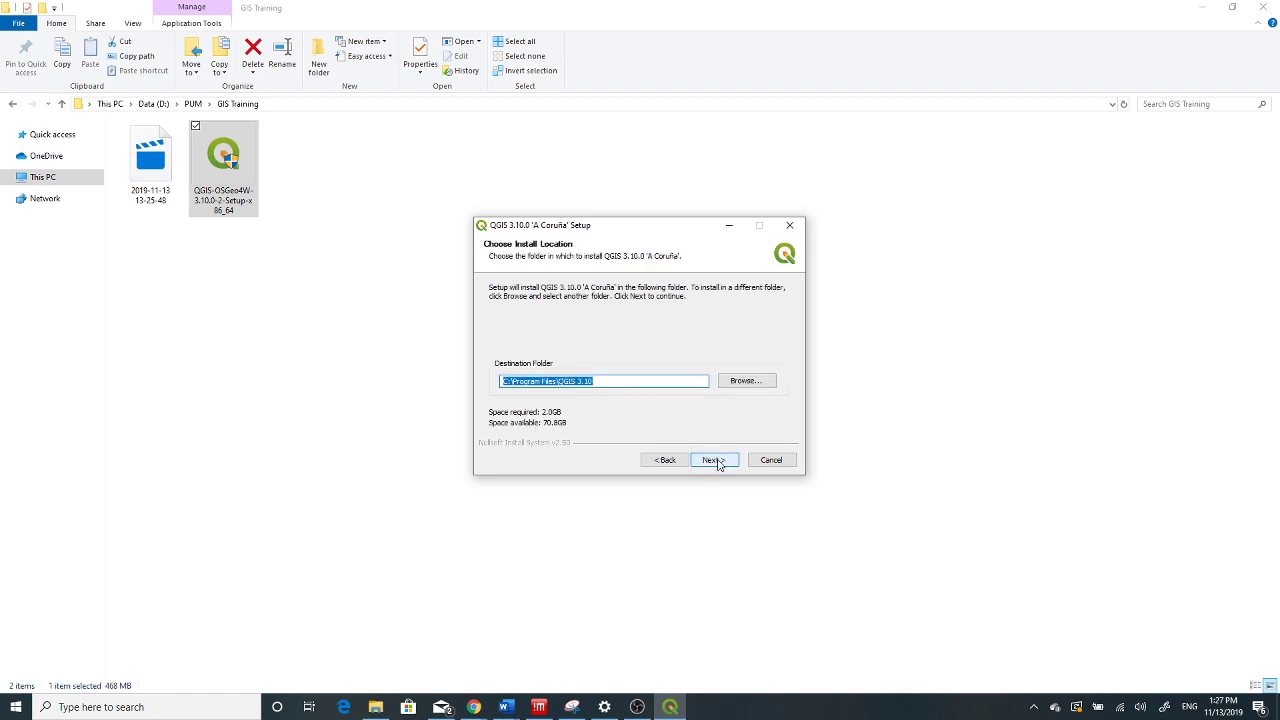
{"action": "left_click", "coordinate": [718, 464]}
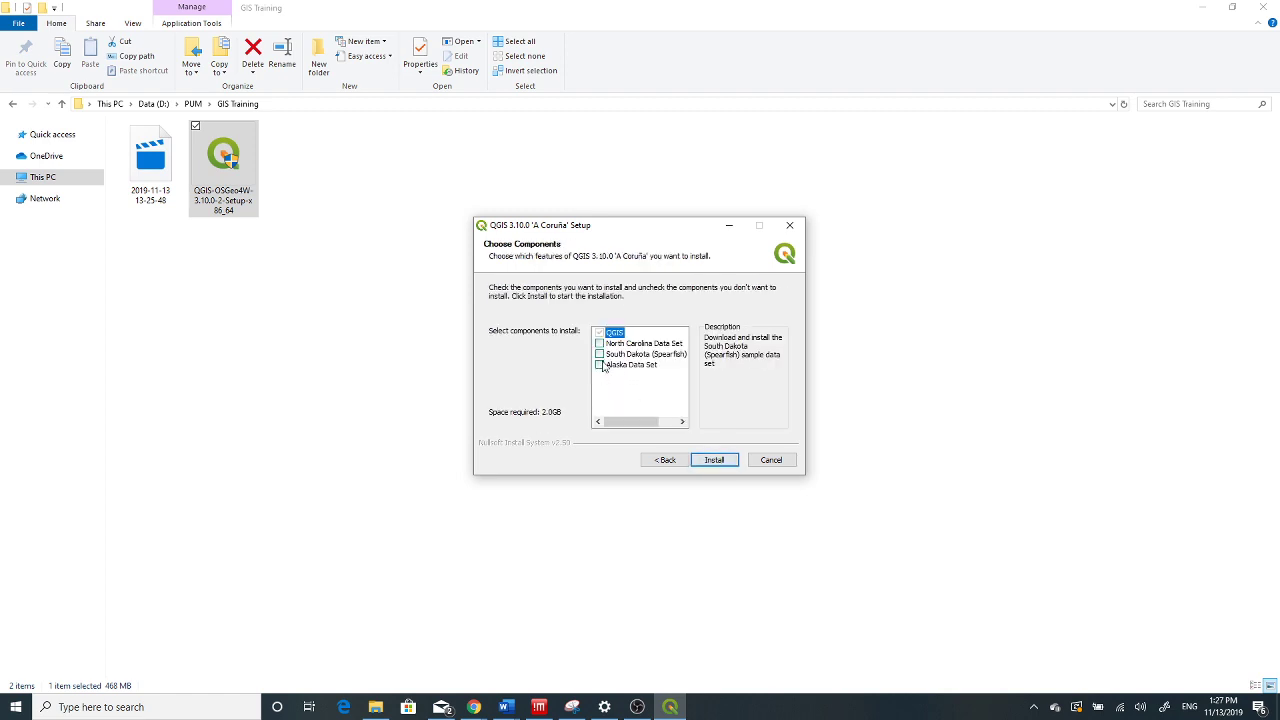
{"action": "mouse_move", "coordinate": [609, 370]}
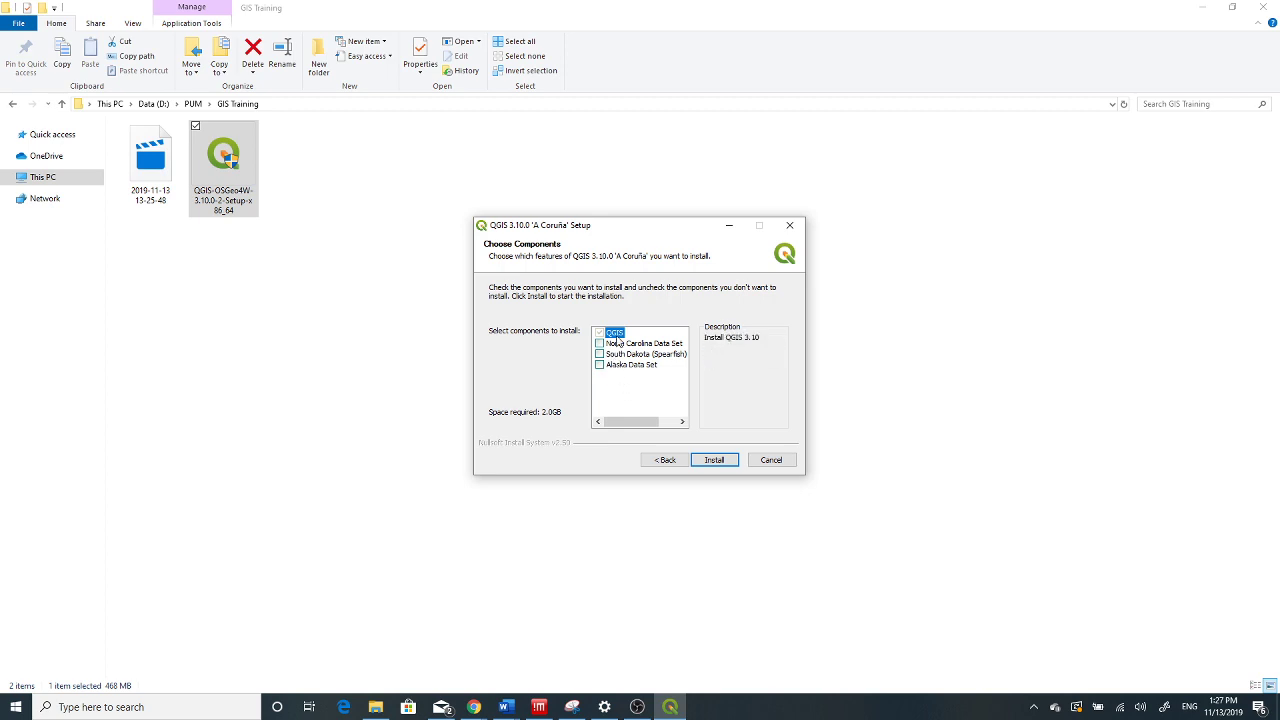
{"action": "left_click", "coordinate": [714, 460]}
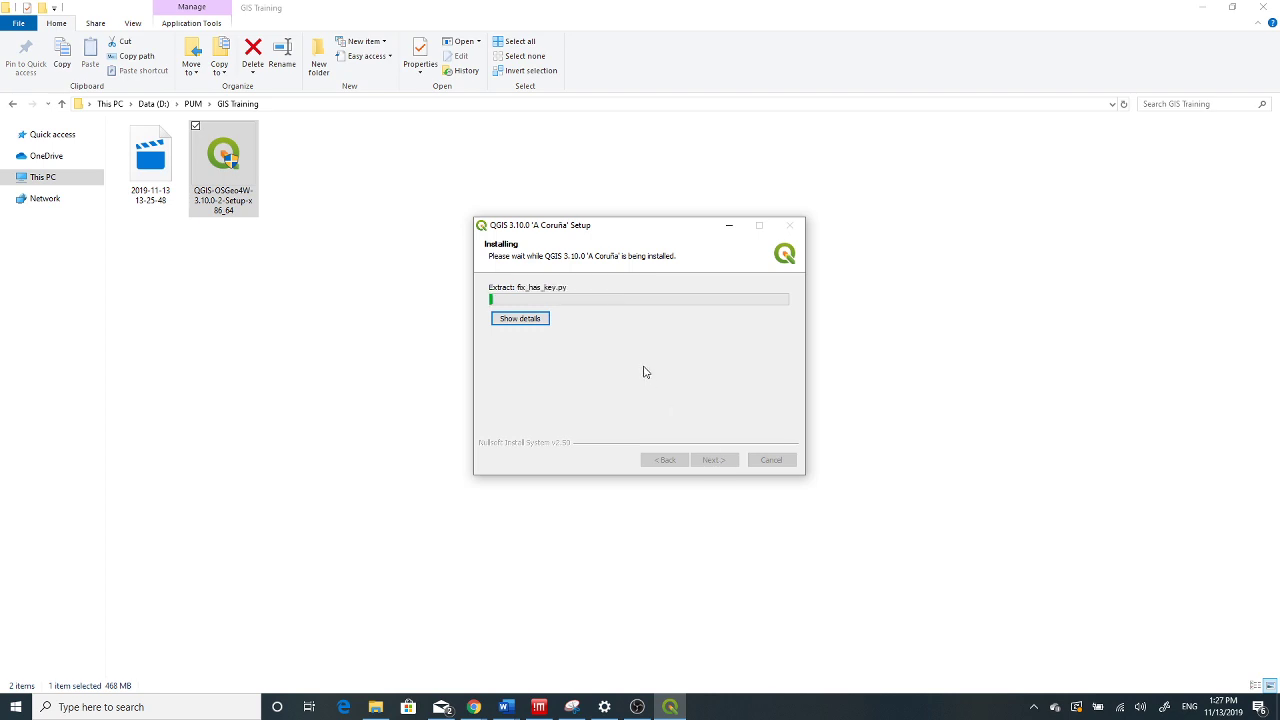
Minimize the GIS Training folder window and move the setup window off the main text of the download page
{"action": "left_click_drag", "start_coordinate": [591, 228], "coordinate": [553, 231]}
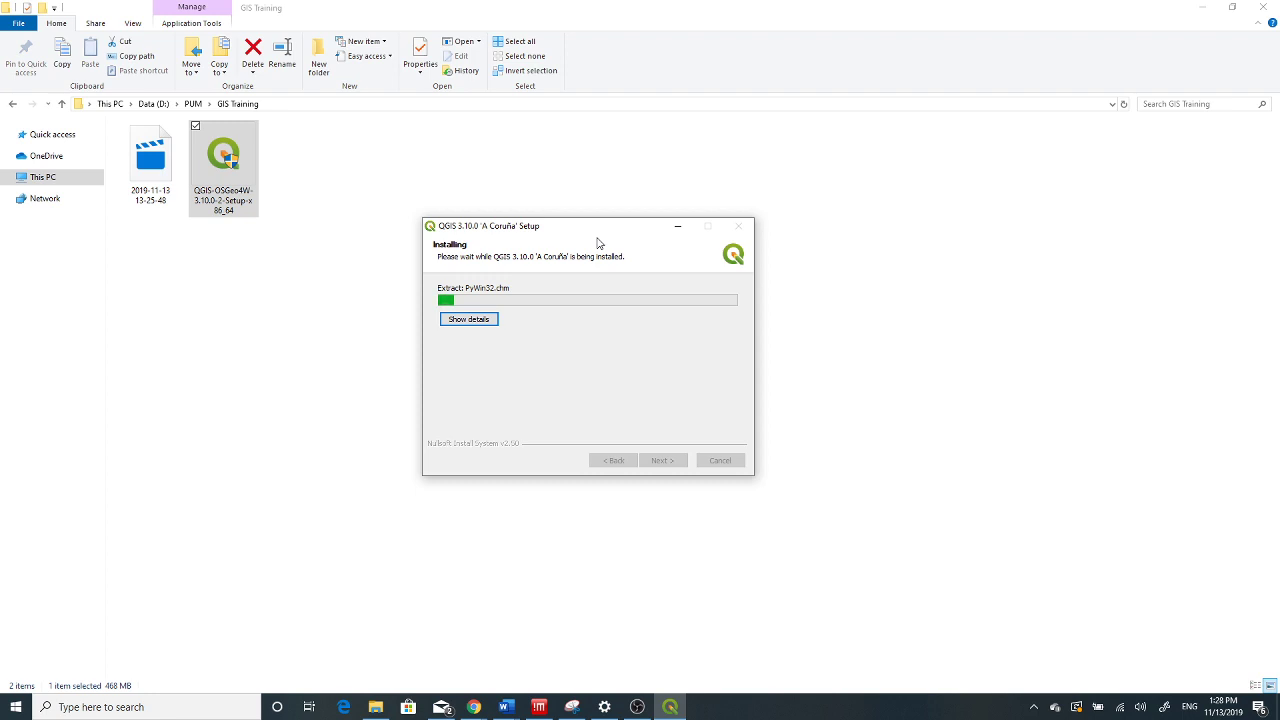
{"action": "left_click", "coordinate": [1206, 8]}
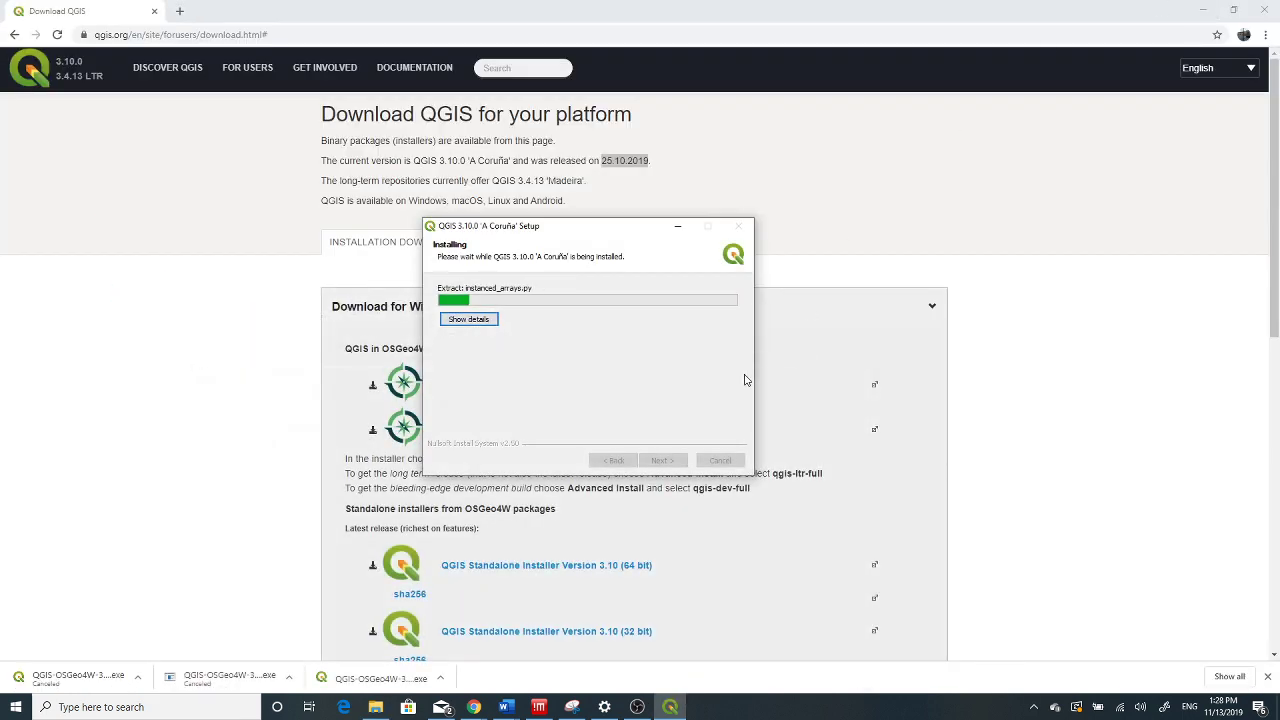
{"action": "left_click_drag", "start_coordinate": [597, 228], "coordinate": [921, 104]}
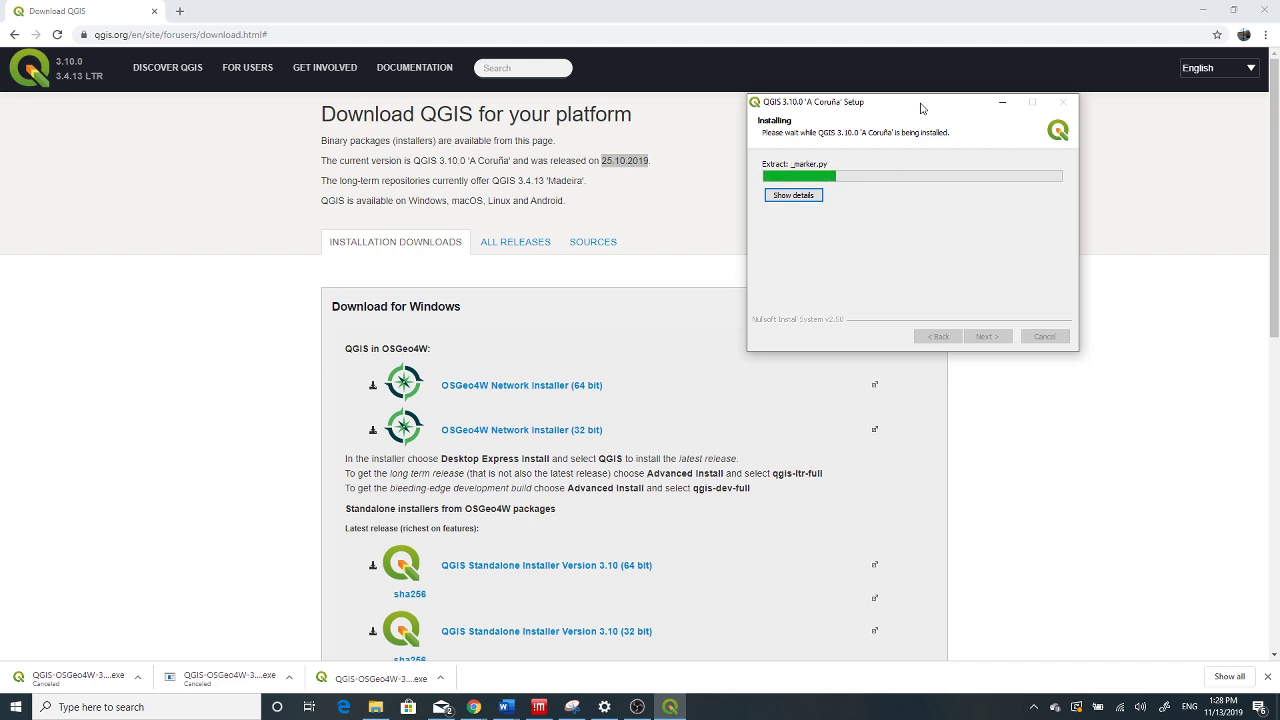
{"action": "left_click_drag", "start_coordinate": [922, 108], "coordinate": [856, 122]}
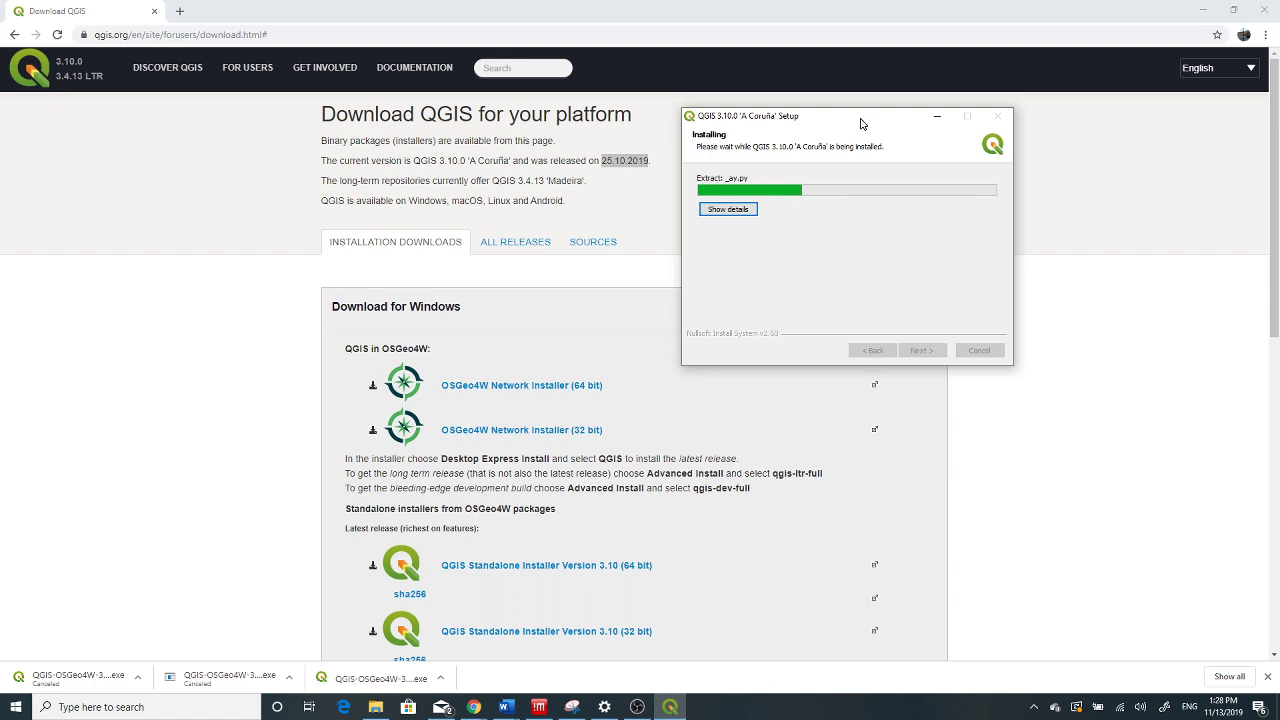
{"action": "left_click_drag", "start_coordinate": [856, 122], "coordinate": [886, 119]}
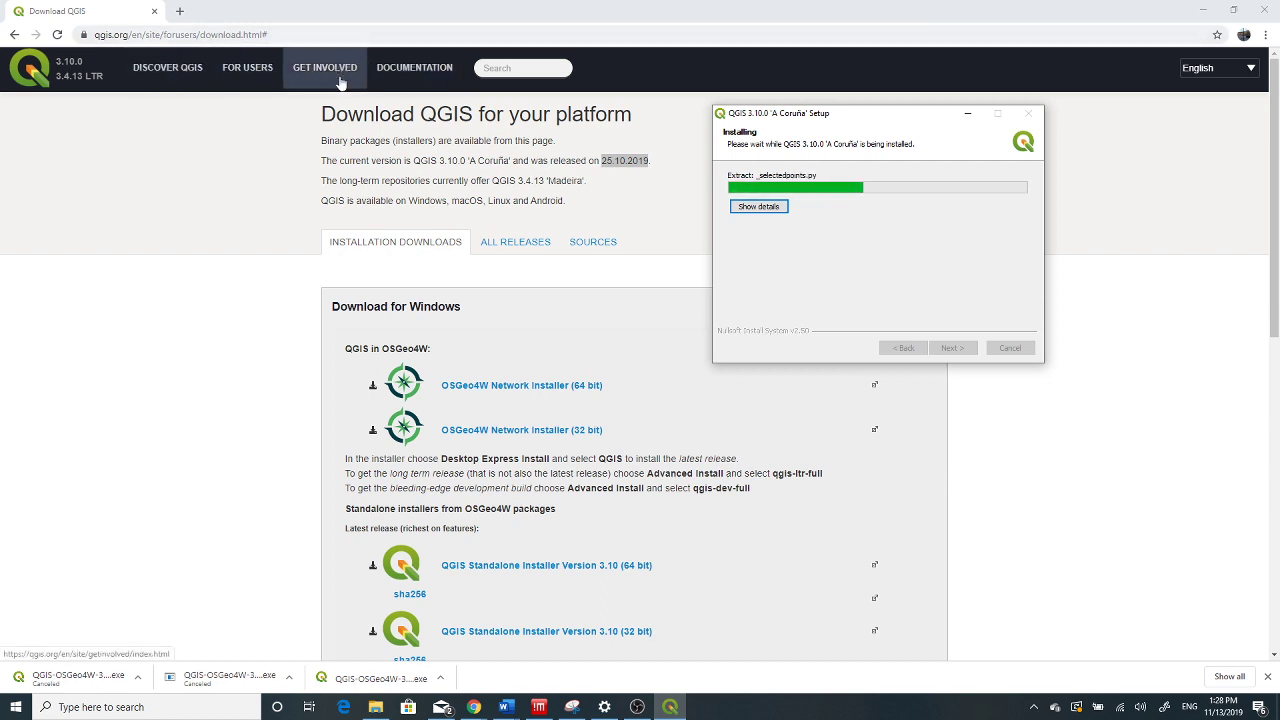
Look through the Discover QGIS, Documentation, Get Involved and For Users pages of the QGIS website
{"action": "left_click", "coordinate": [190, 72]}
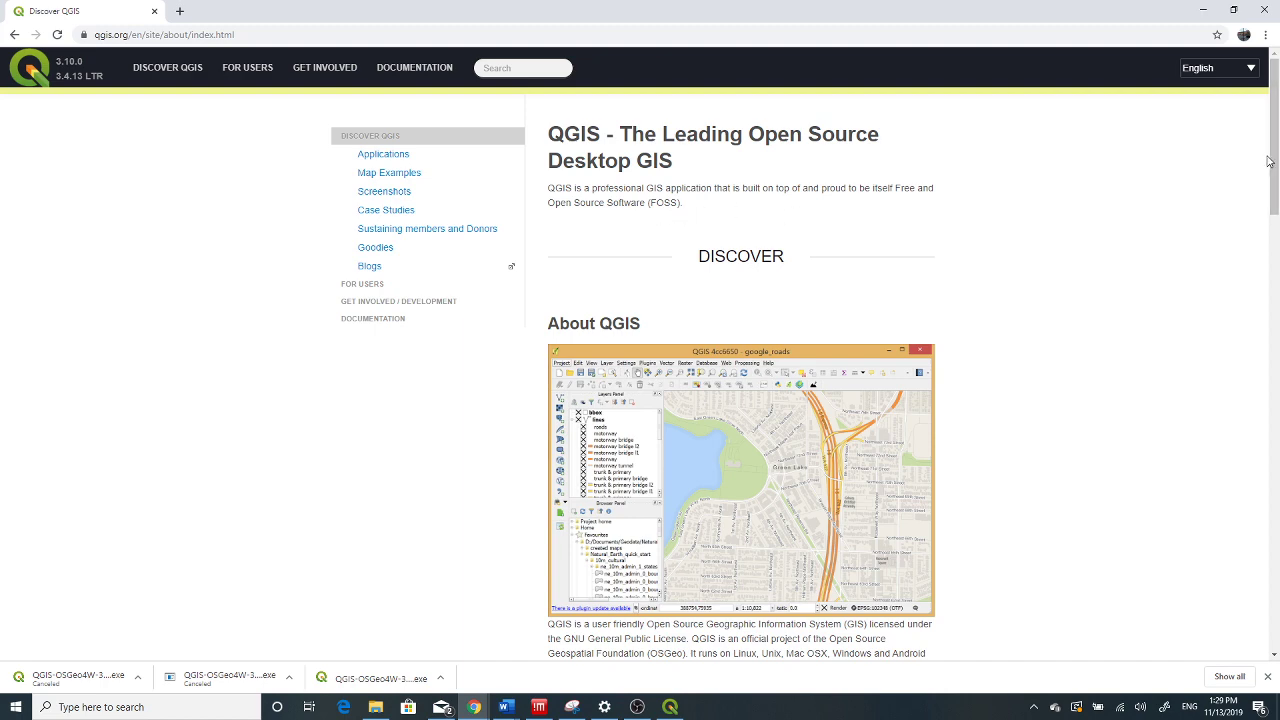
{"action": "scroll", "coordinate": [1277, 180], "scroll_direction": "down", "scroll_amount": 1}
{"action": "left_click_drag", "start_coordinate": [1277, 195], "coordinate": [1249, 130]}
{"action": "left_click", "coordinate": [413, 72]}
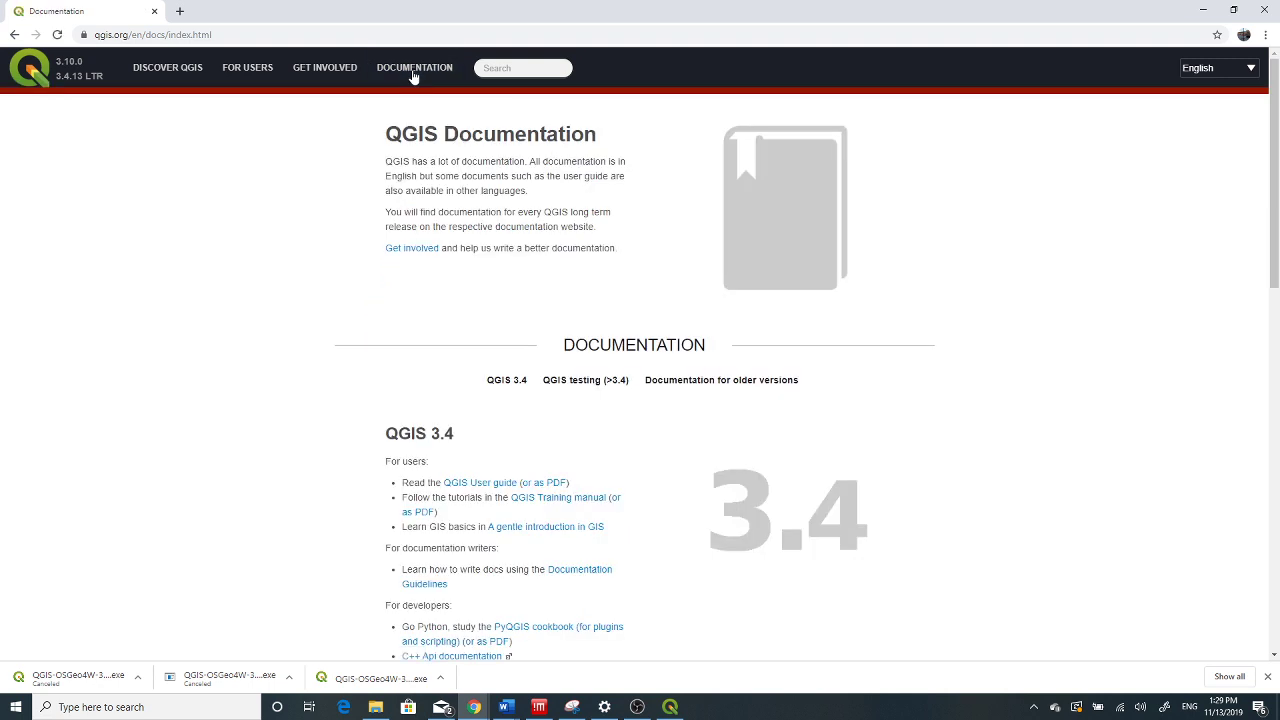
{"action": "left_click", "coordinate": [323, 72]}
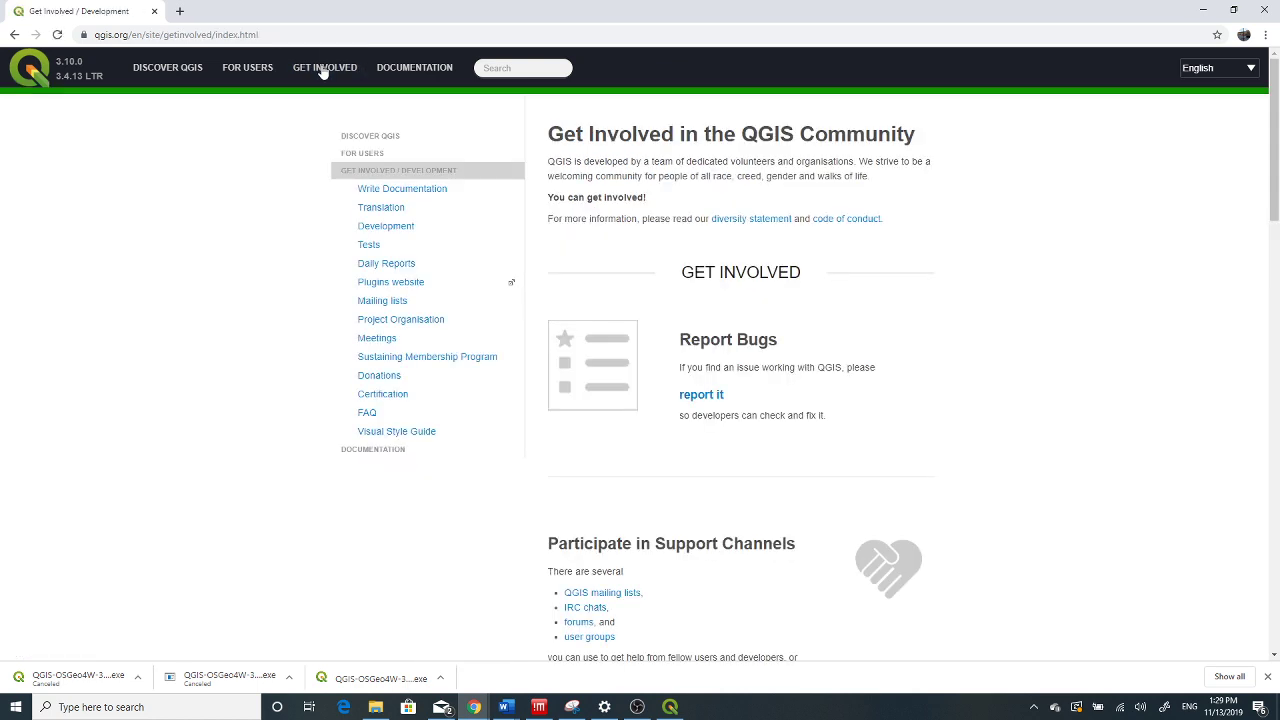
{"action": "left_click", "coordinate": [257, 82]}
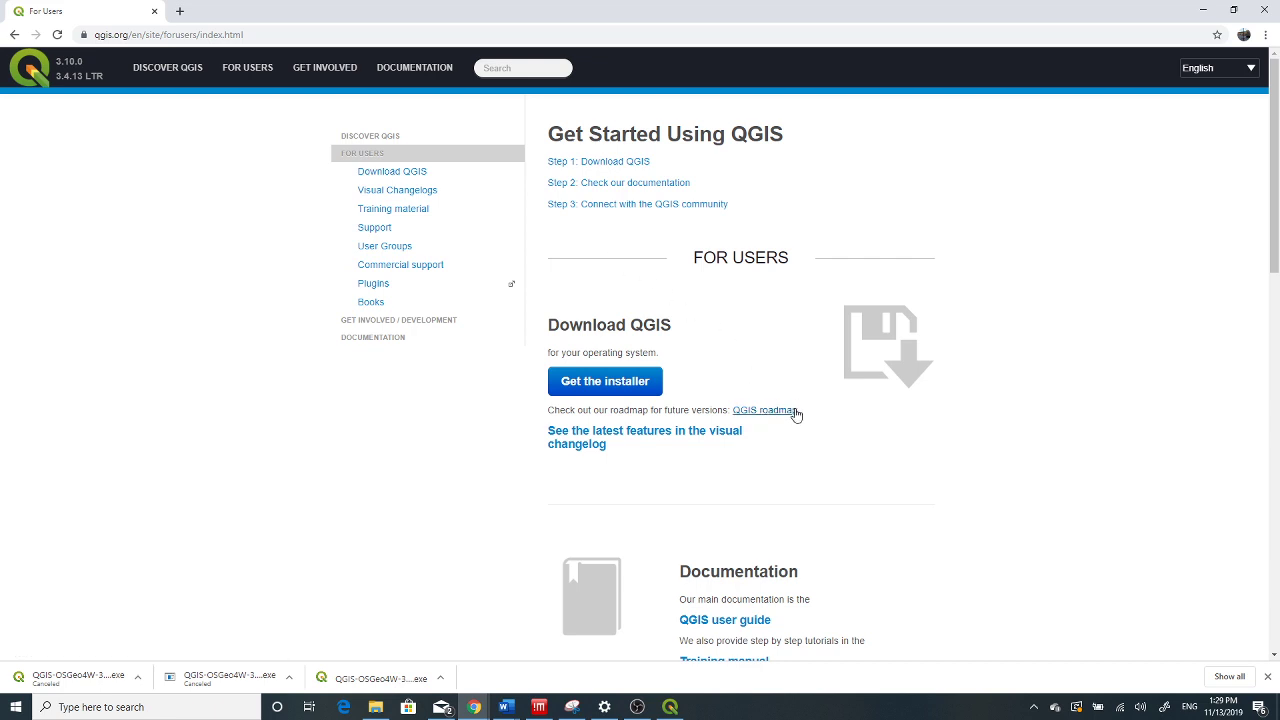
Bring the QGIS setup window back in front of the browser and check the installation progress
{"action": "left_click", "coordinate": [671, 707]}
{"action": "left_click_drag", "start_coordinate": [868, 125], "coordinate": [967, 119]}
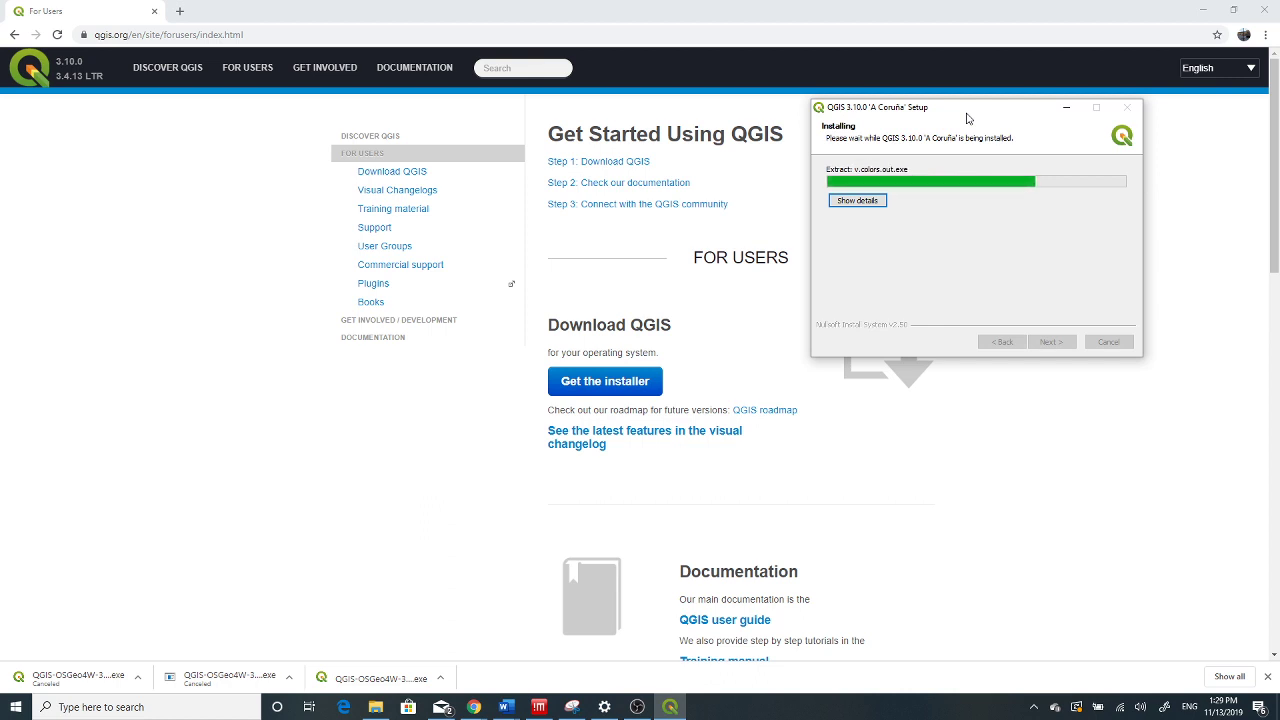
{"action": "mouse_move", "coordinate": [966, 118]}
{"action": "left_mouse_down"}
{"action": "mouse_move", "coordinate": [1005, 121]}
{"action": "mouse_move", "coordinate": [982, 120]}
{"action": "left_mouse_up"}
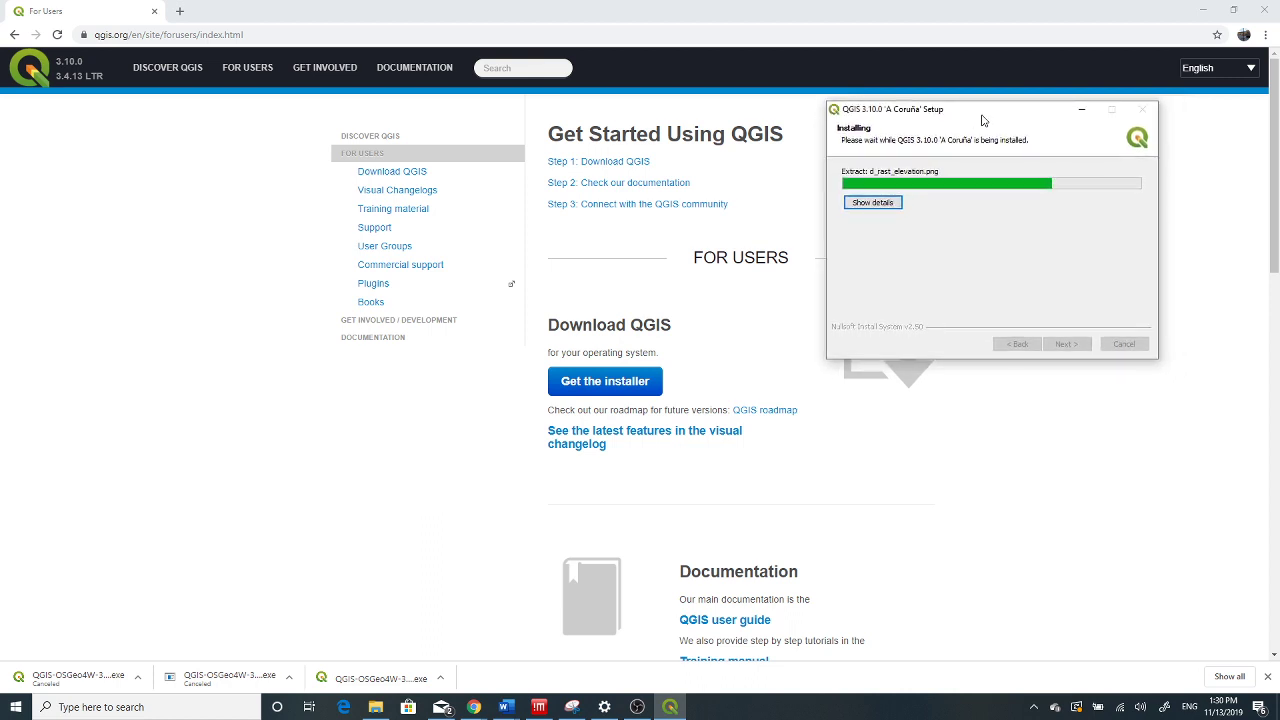
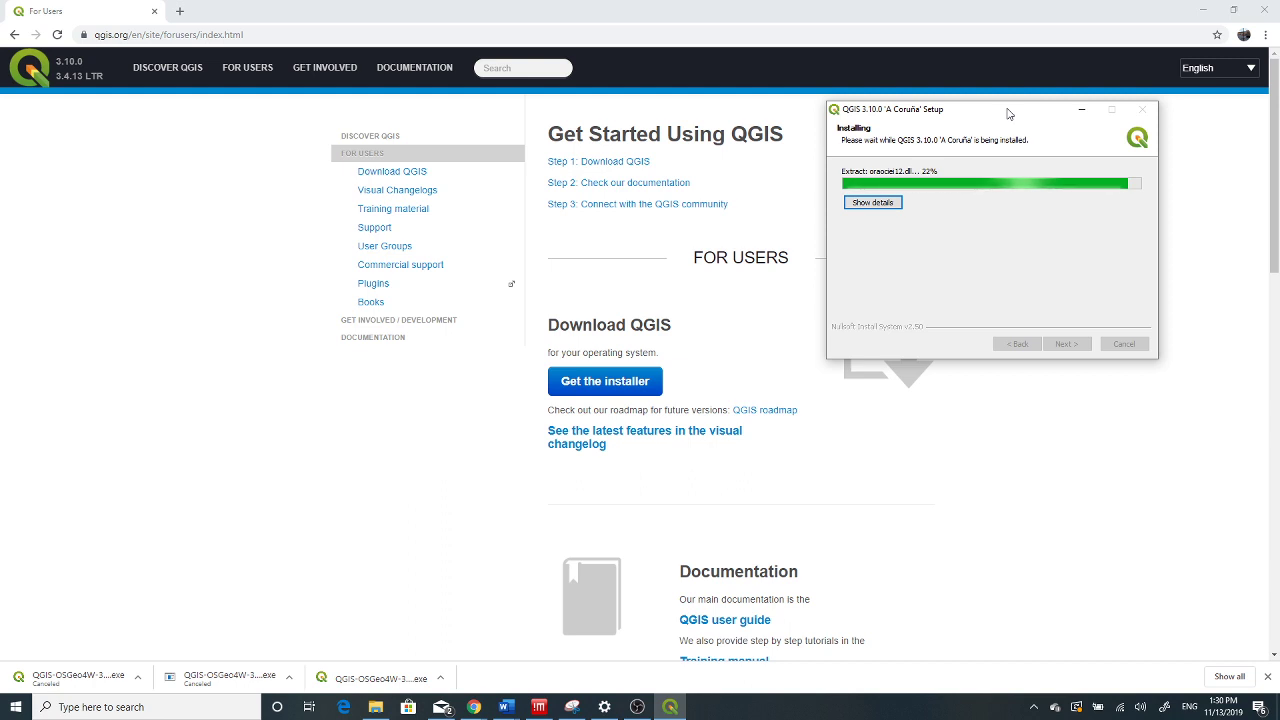
{"action": "left_click_drag", "start_coordinate": [1009, 113], "coordinate": [978, 122]}
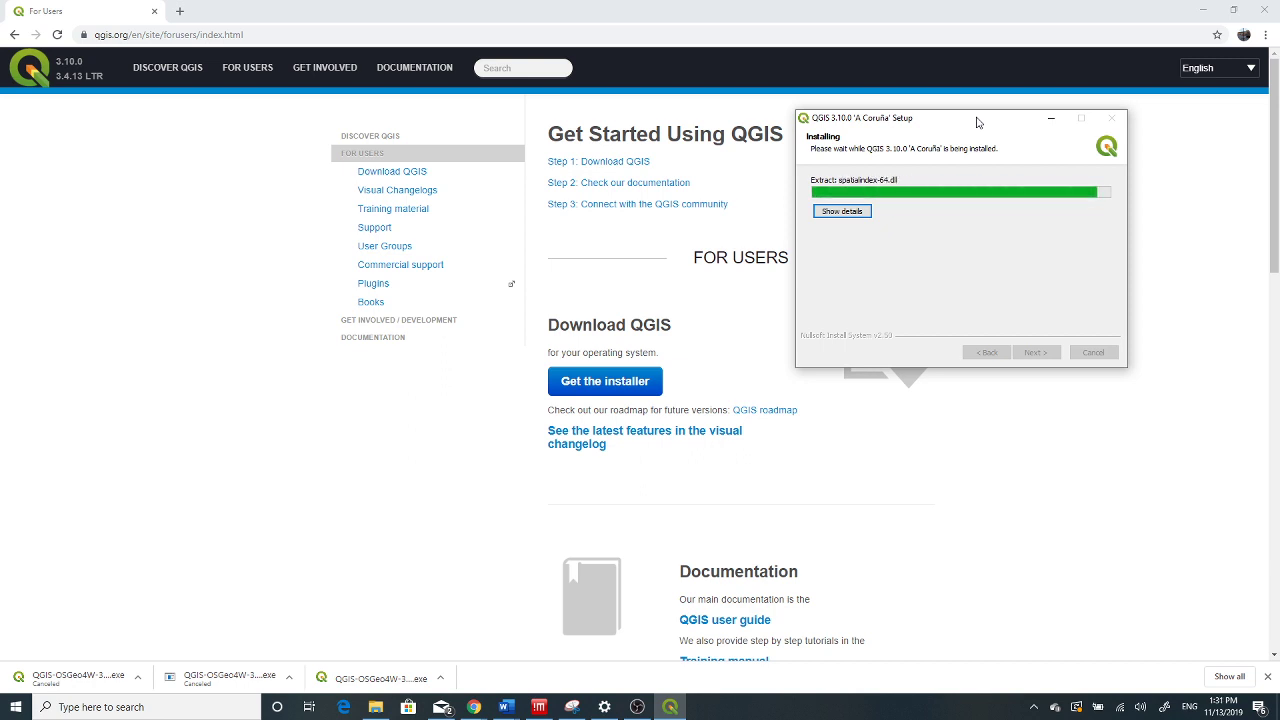
{"action": "left_click_drag", "start_coordinate": [978, 122], "coordinate": [961, 124]}
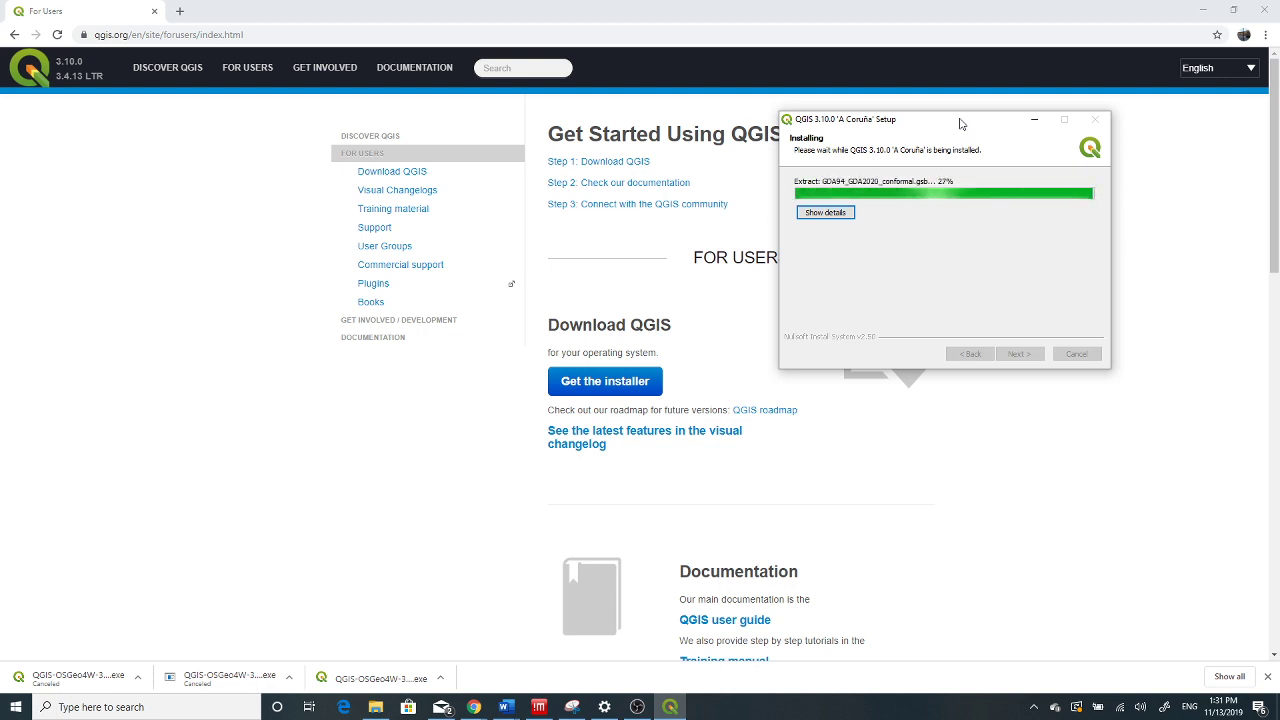
{"action": "left_click_drag", "start_coordinate": [960, 123], "coordinate": [1015, 112]}
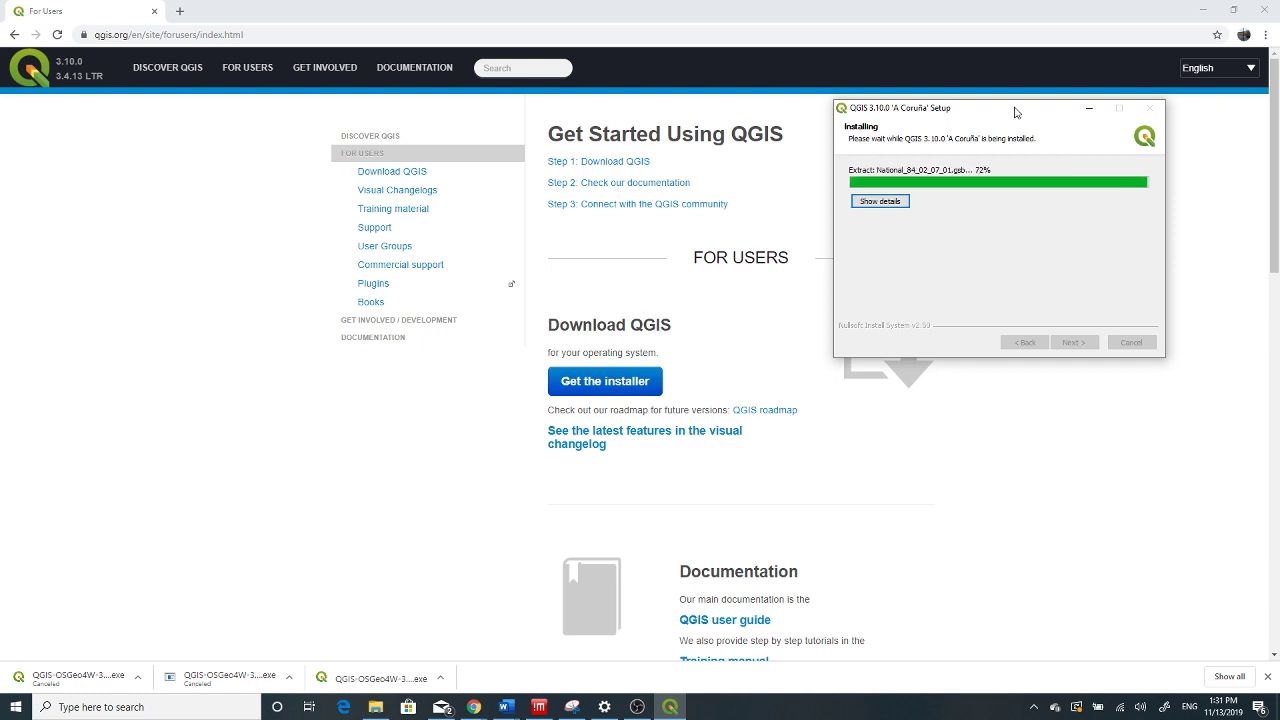
{"action": "left_click_drag", "start_coordinate": [1015, 112], "coordinate": [940, 143]}
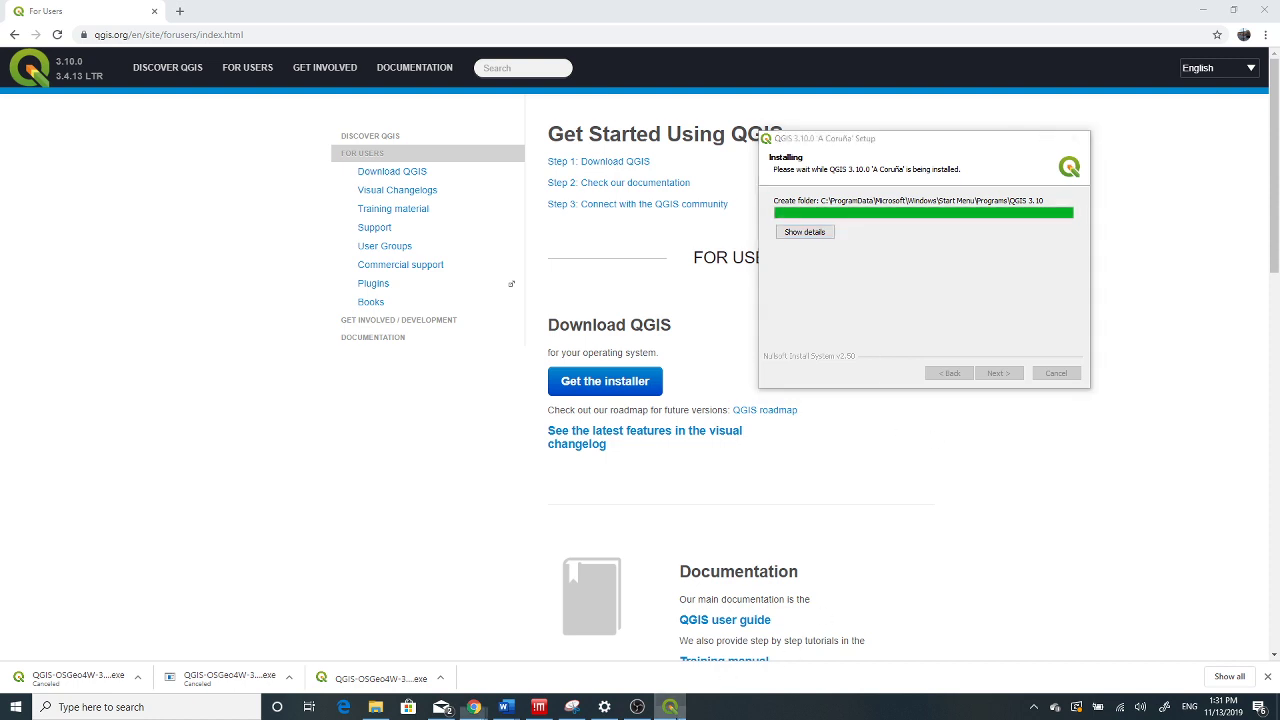
{"action": "left_click", "coordinate": [670, 707]}
{"action": "left_click", "coordinate": [670, 707]}
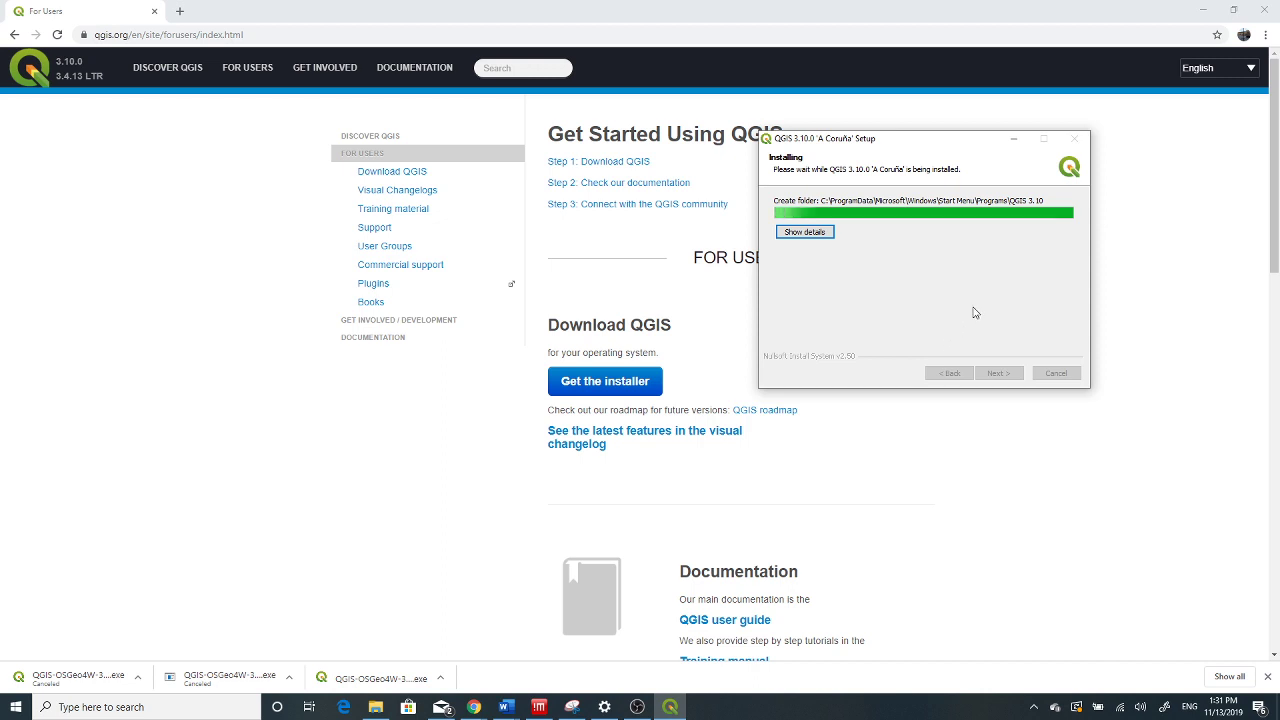
{"action": "left_click_drag", "start_coordinate": [1274, 140], "coordinate": [1270, 195]}
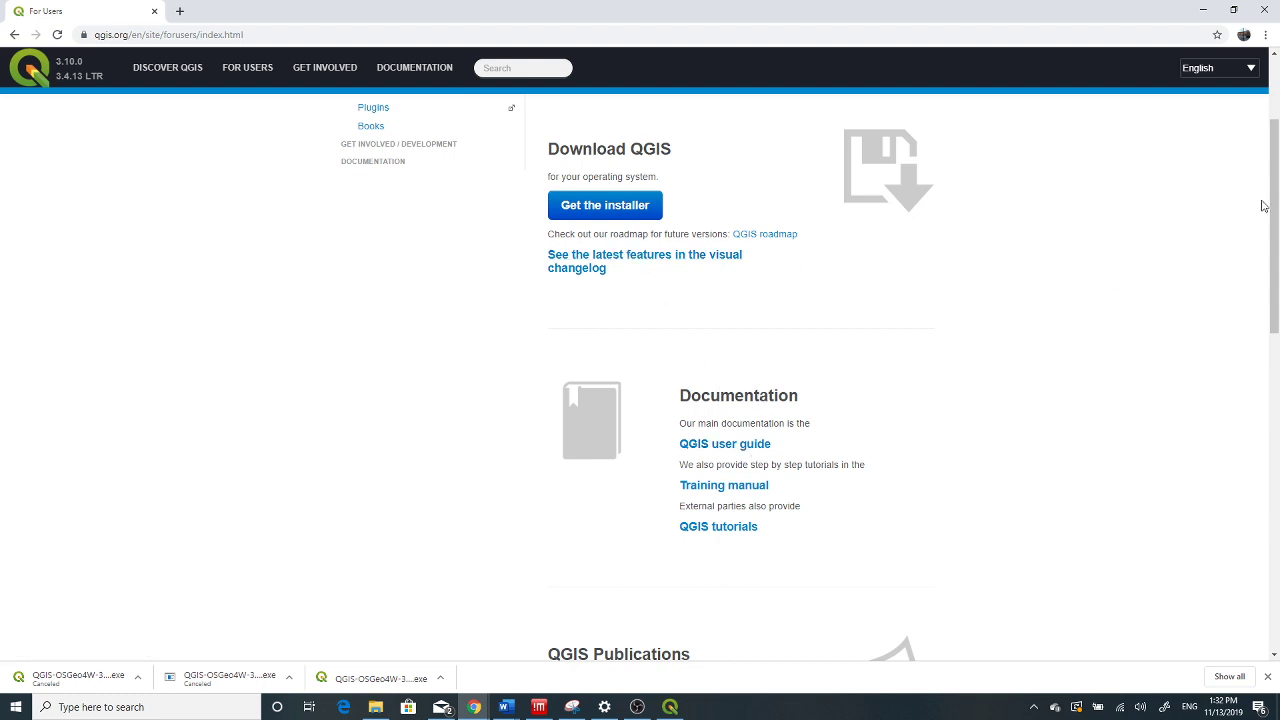
{"action": "left_click_drag", "start_coordinate": [1275, 206], "coordinate": [1275, 131]}
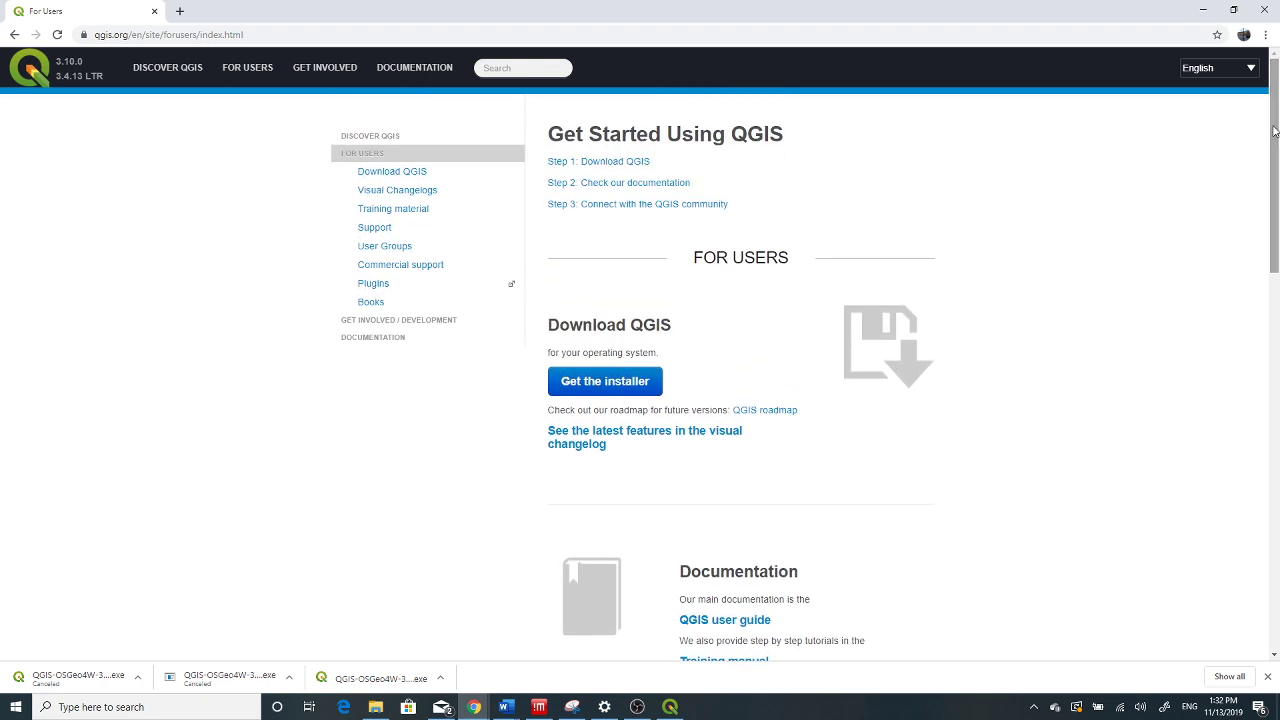
Bring the QGIS 3.10.0 setup window back in front of the browser and finish the setup wizard
{"action": "left_click", "coordinate": [670, 707]}
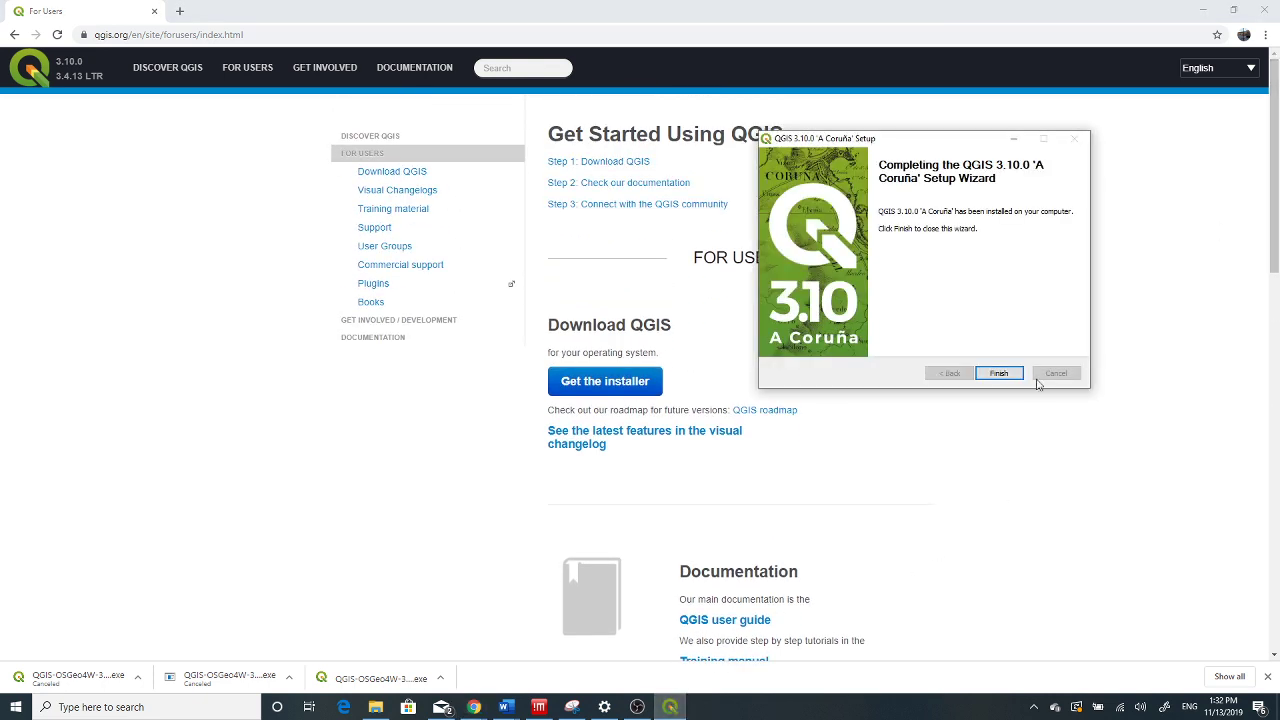
{"action": "left_click_drag", "start_coordinate": [943, 140], "coordinate": [810, 156]}
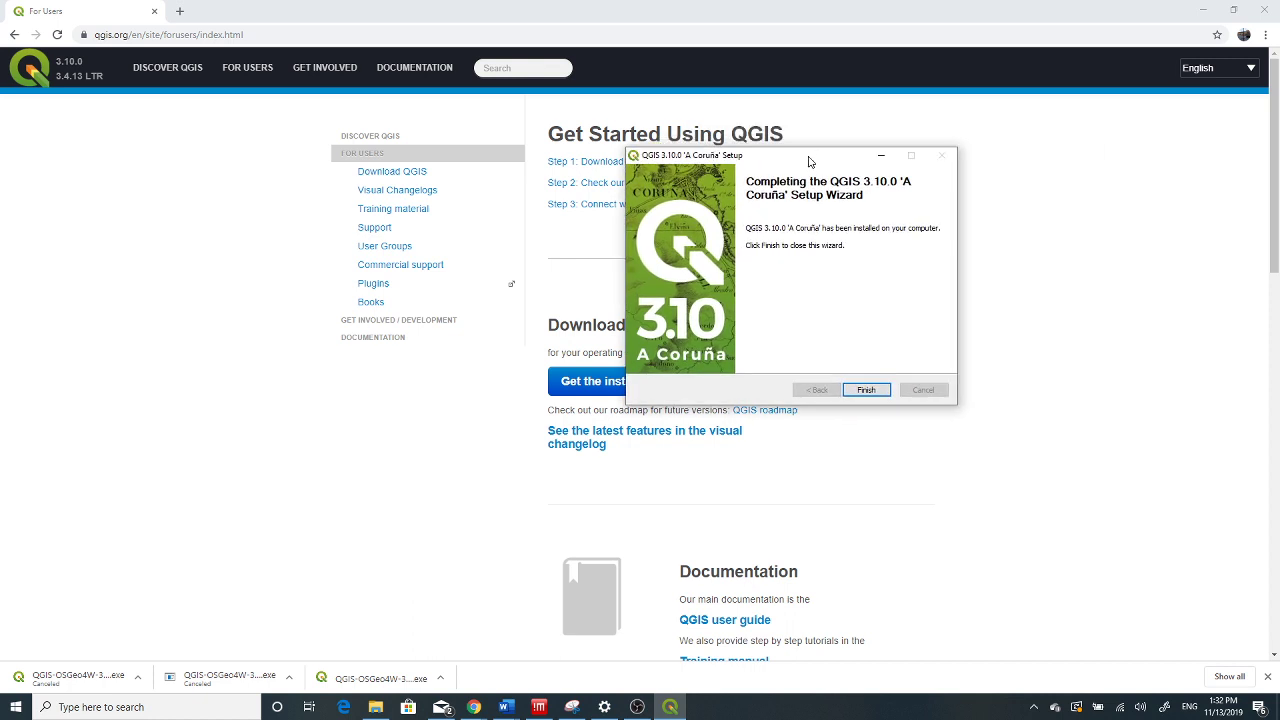
{"action": "left_click", "coordinate": [866, 390]}
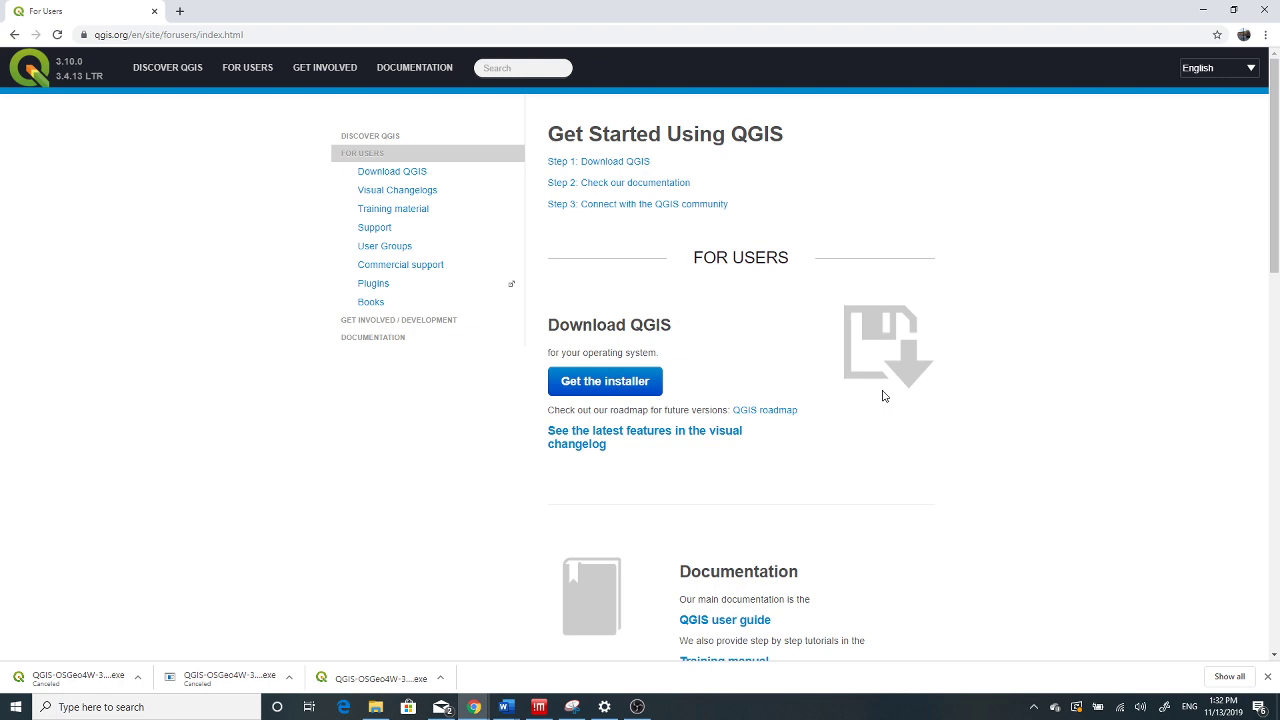
Search Windows for "qgis" and launch QGIS Desktop 3.10.0 with GRASS 7.8.0
{"action": "left_click", "coordinate": [76, 706]}
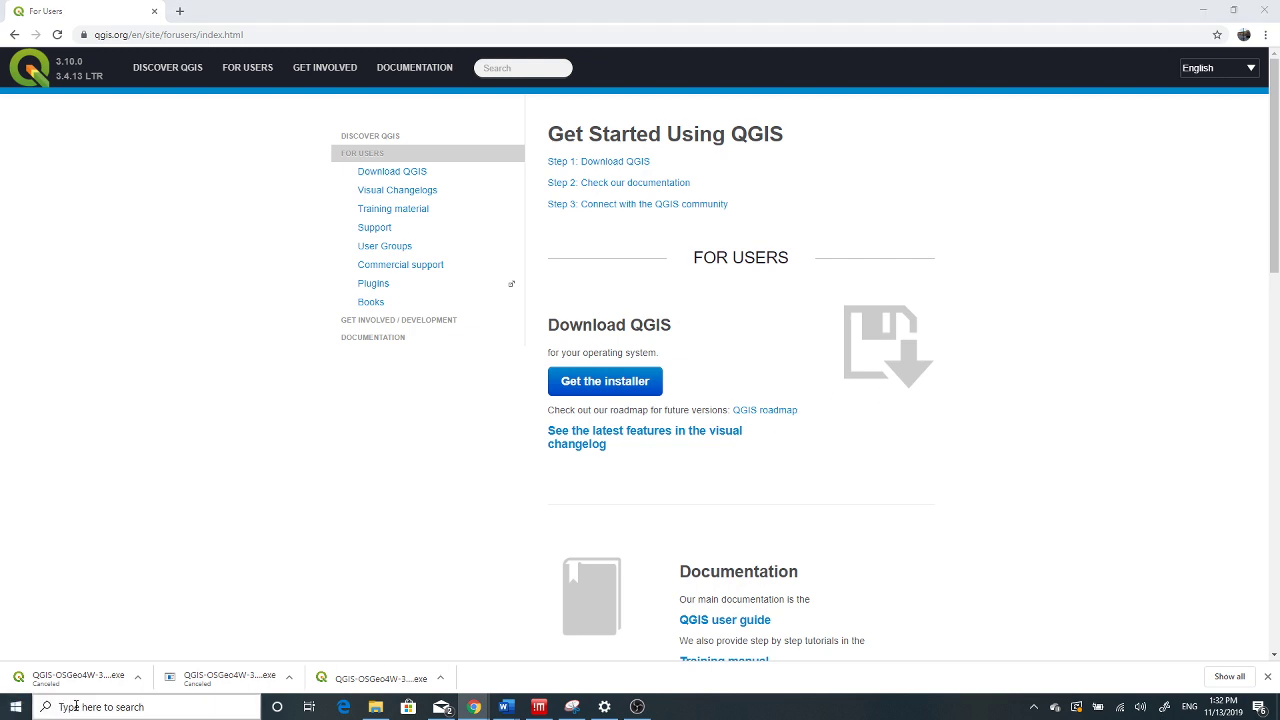
{"action": "type", "text": "q"}
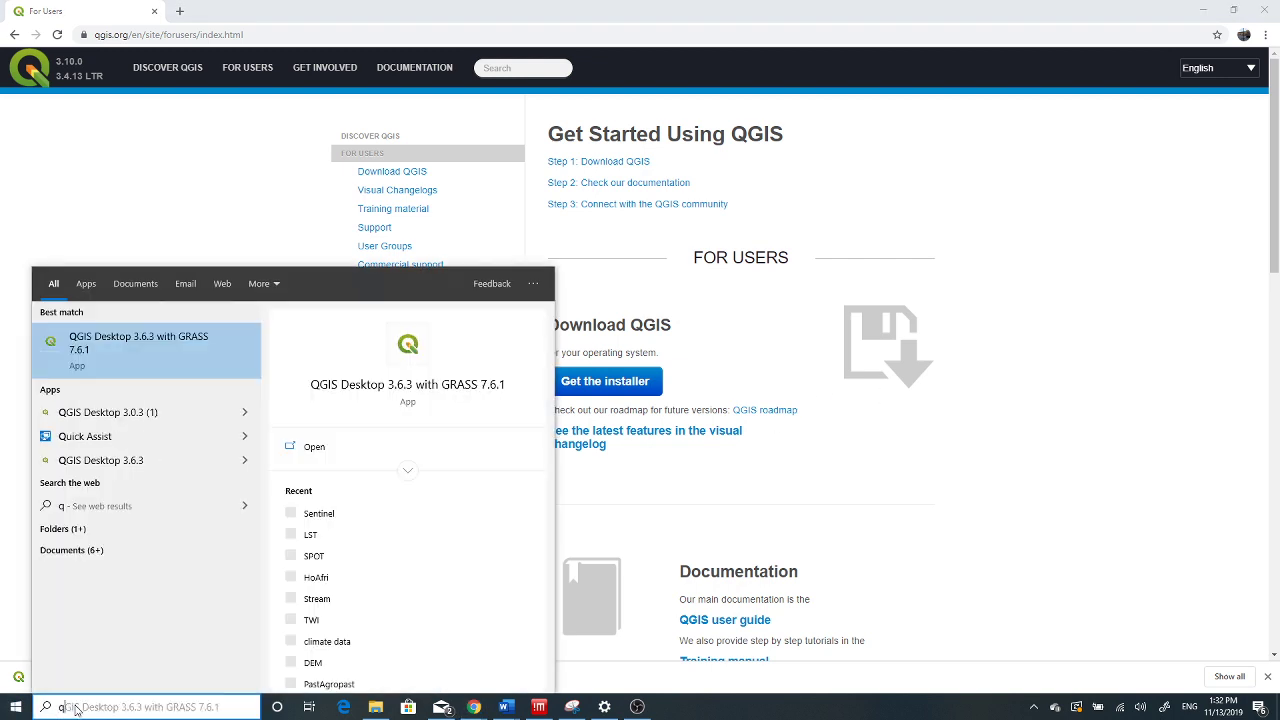
{"action": "type", "text": "g"}
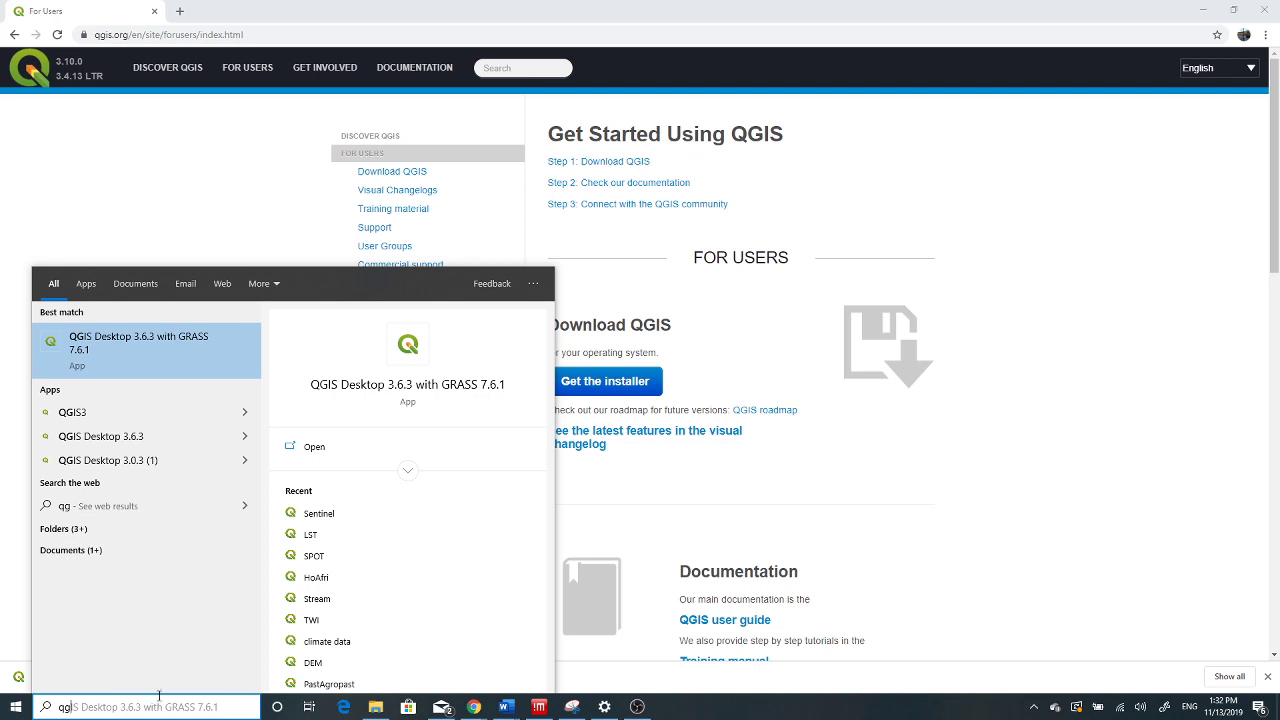
{"action": "type", "text": "is"}
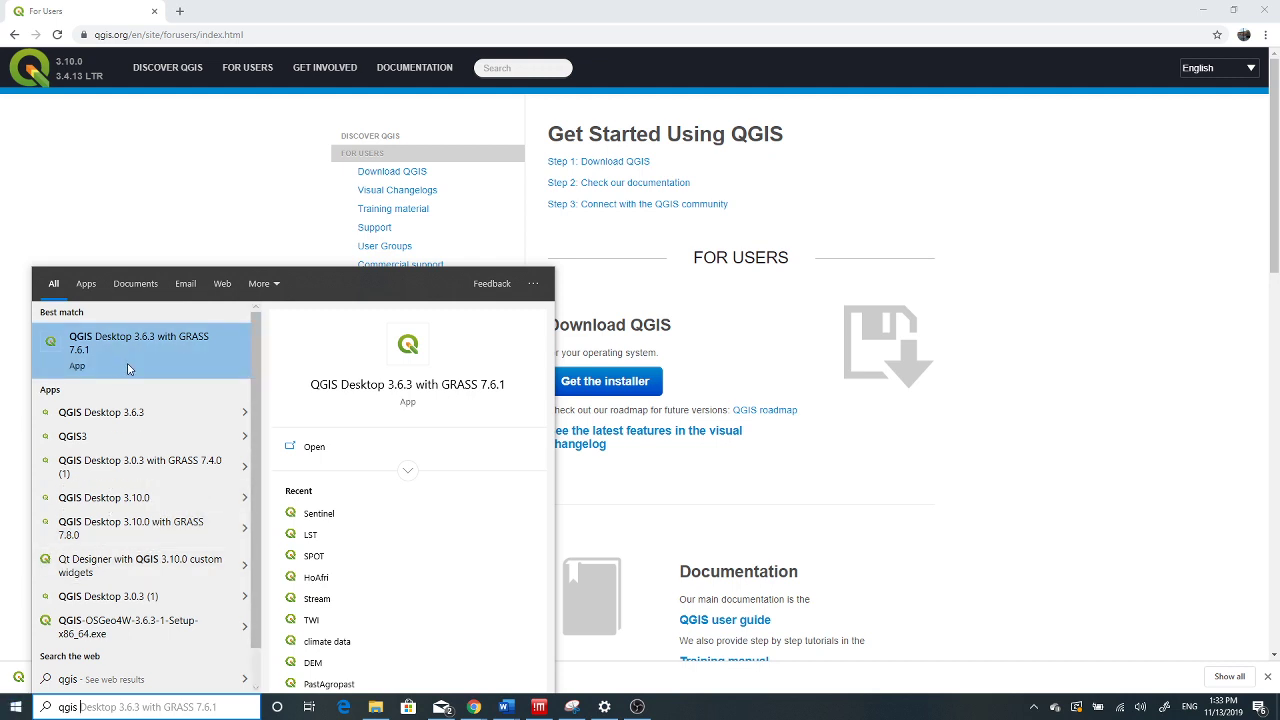
{"action": "left_click", "coordinate": [155, 530]}
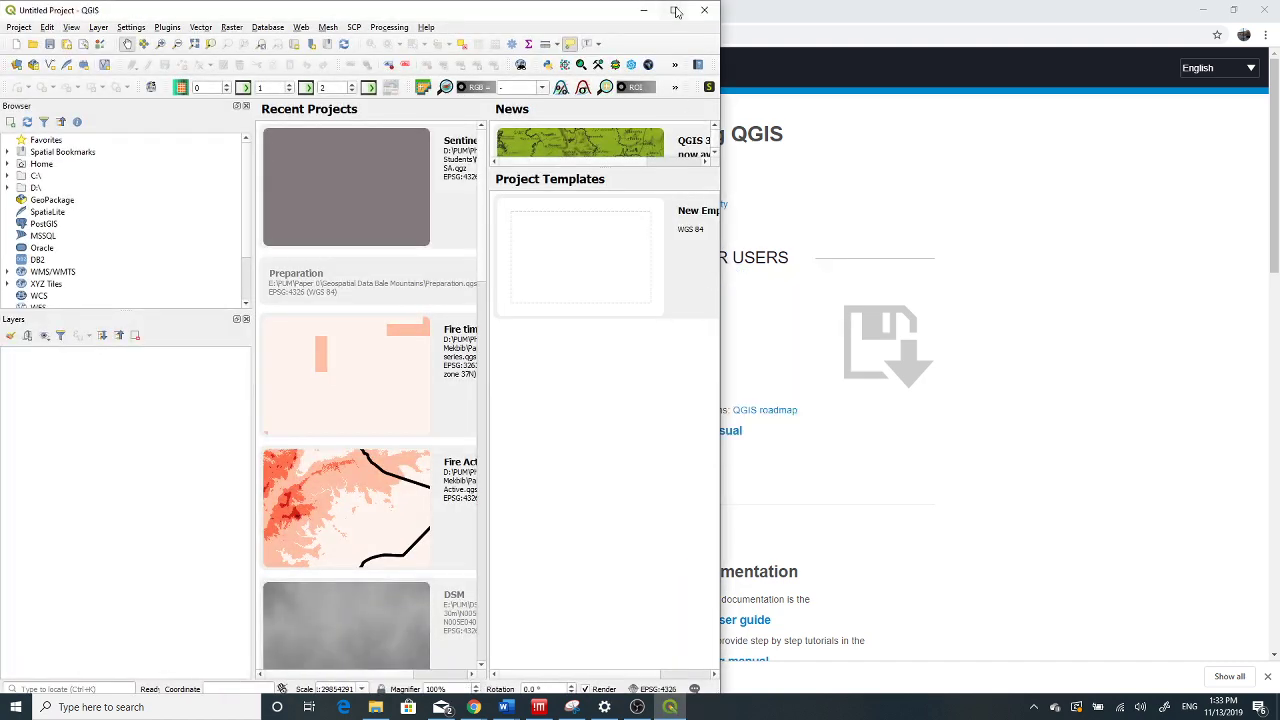
Maximize the QGIS window and start a new empty project
{"action": "left_click", "coordinate": [674, 13]}
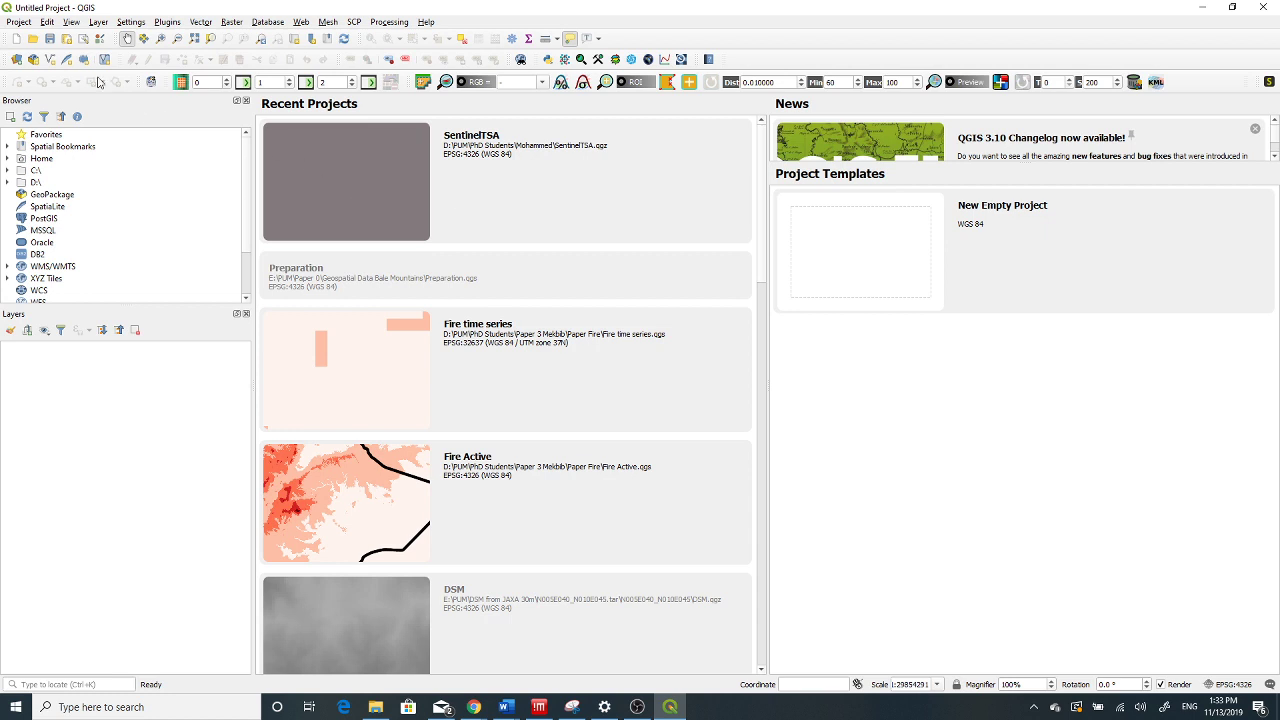
{"action": "left_click", "coordinate": [16, 39]}
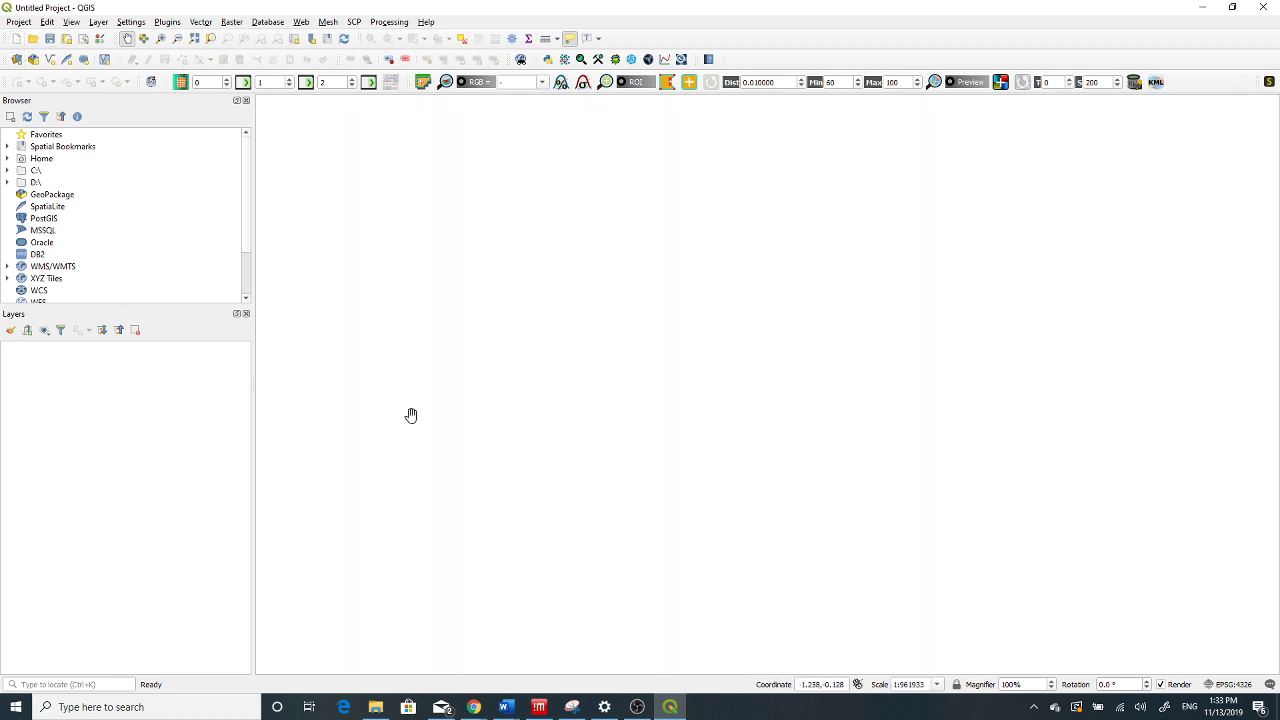
{"action": "left_click", "coordinate": [17, 22]}
{"action": "left_click", "coordinate": [25, 26]}
{"action": "left_click", "coordinate": [50, 23]}
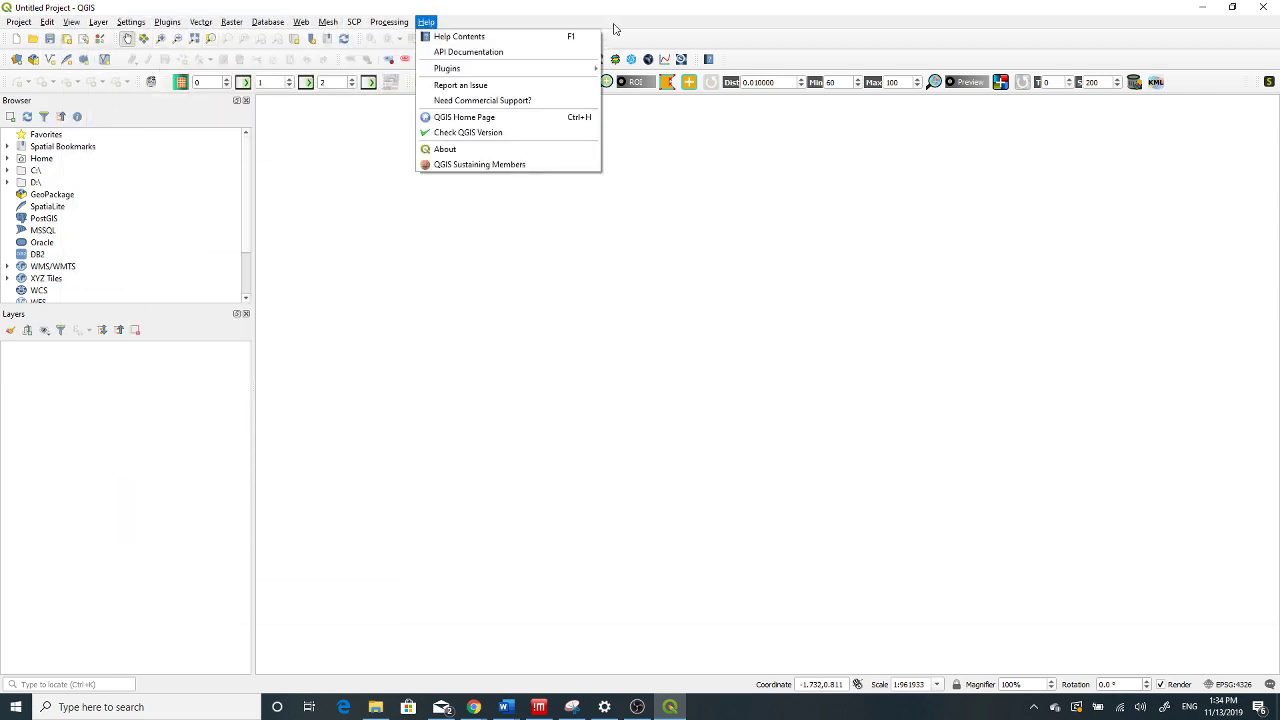
{"action": "left_click", "coordinate": [668, 31]}
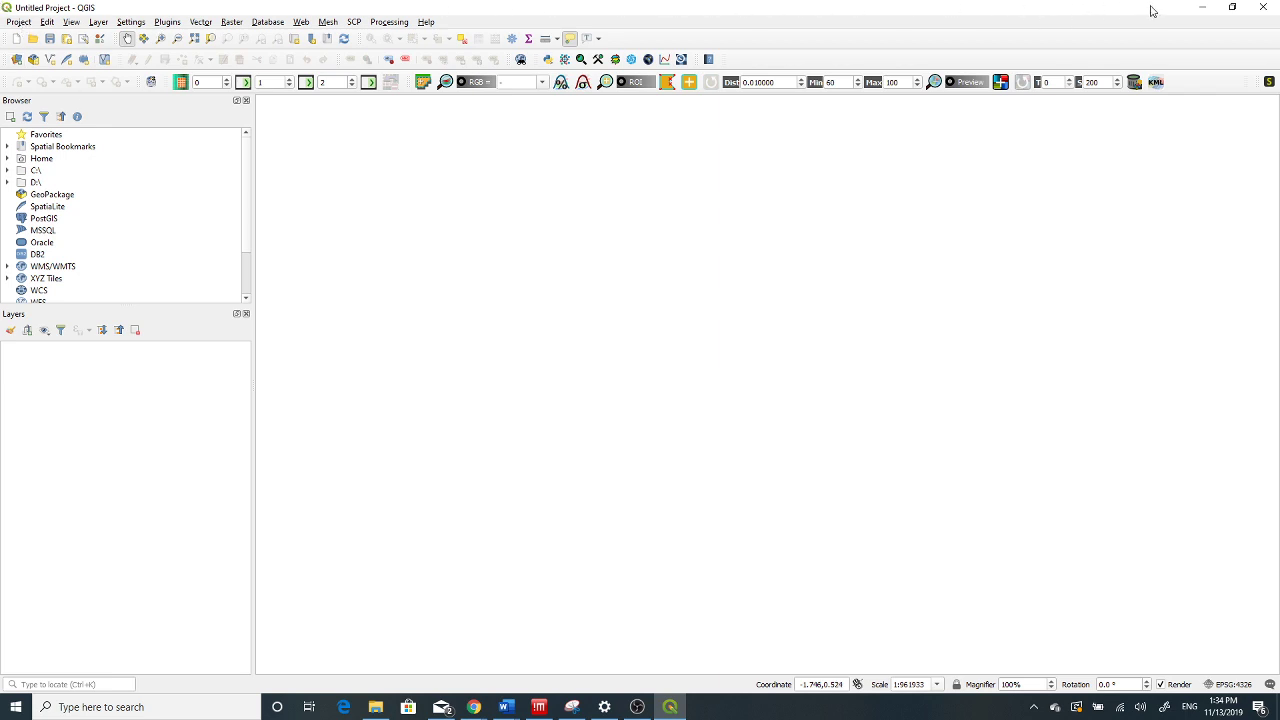
Exit QGIS and return to the QGIS website in the browser
{"action": "left_click", "coordinate": [20, 22]}
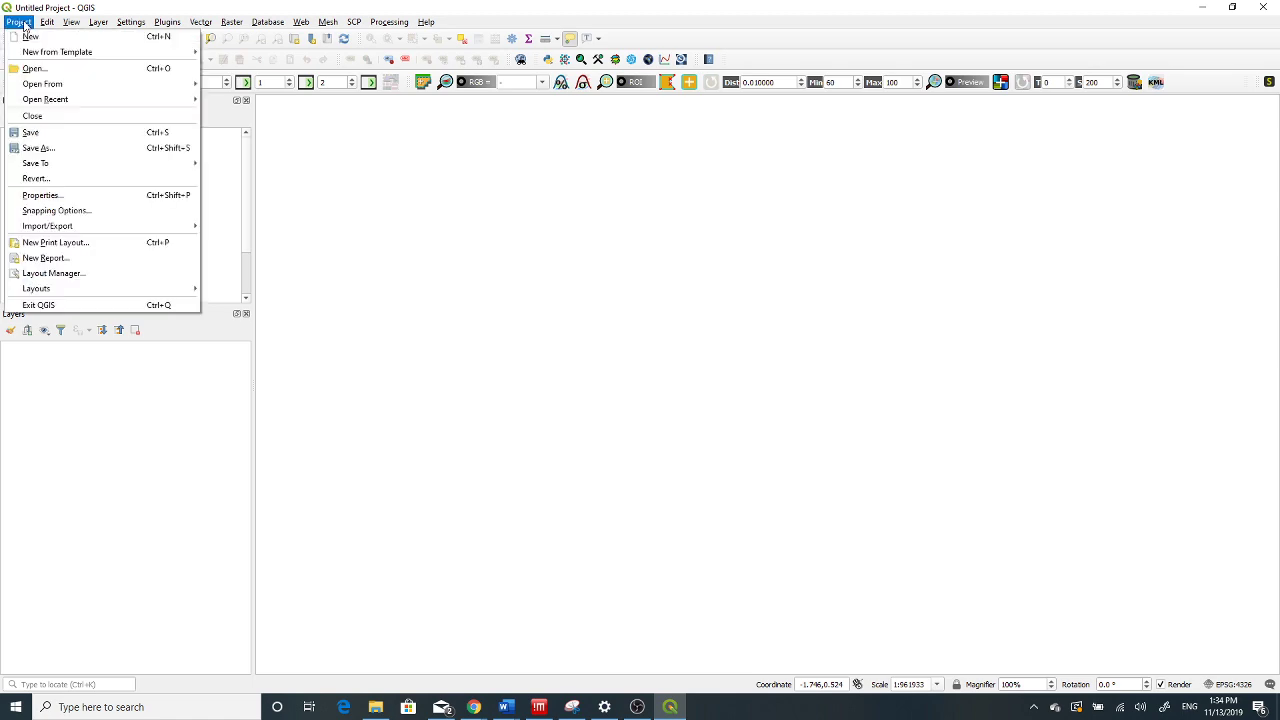
{"action": "left_click", "coordinate": [44, 306]}
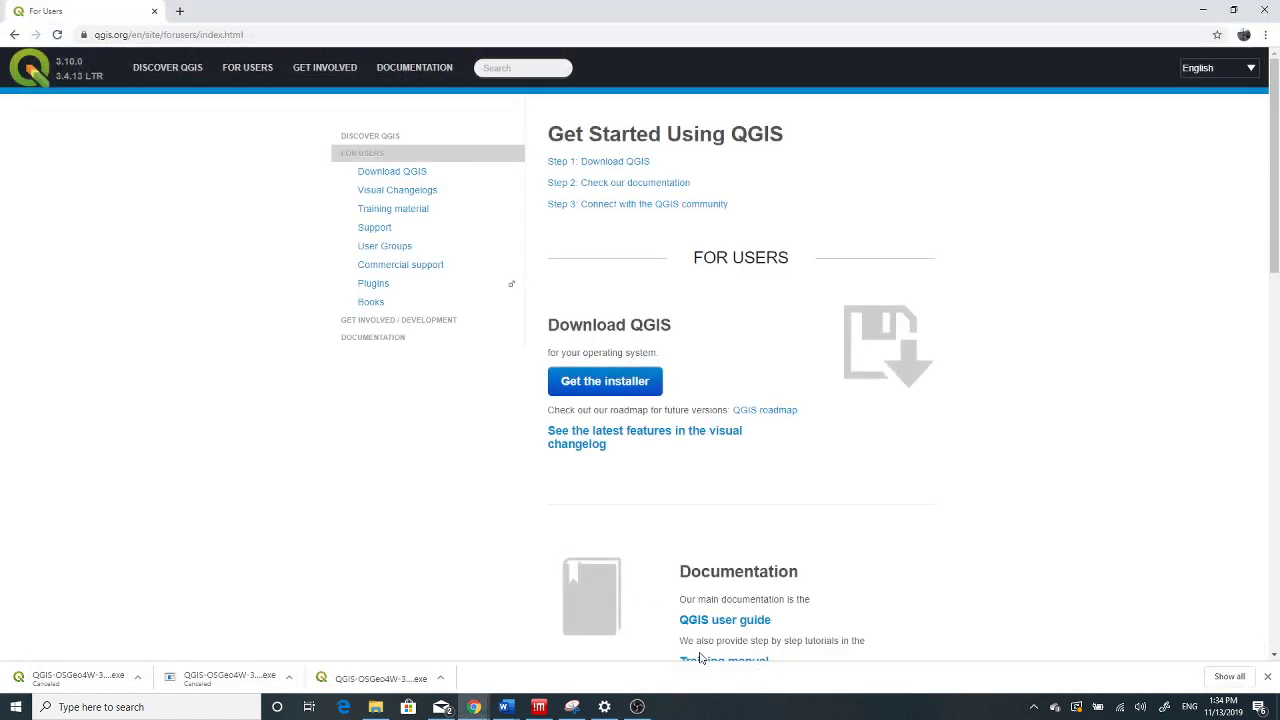
{"action": "left_click", "coordinate": [637, 707]}
{"action": "left_click", "coordinate": [637, 707]}
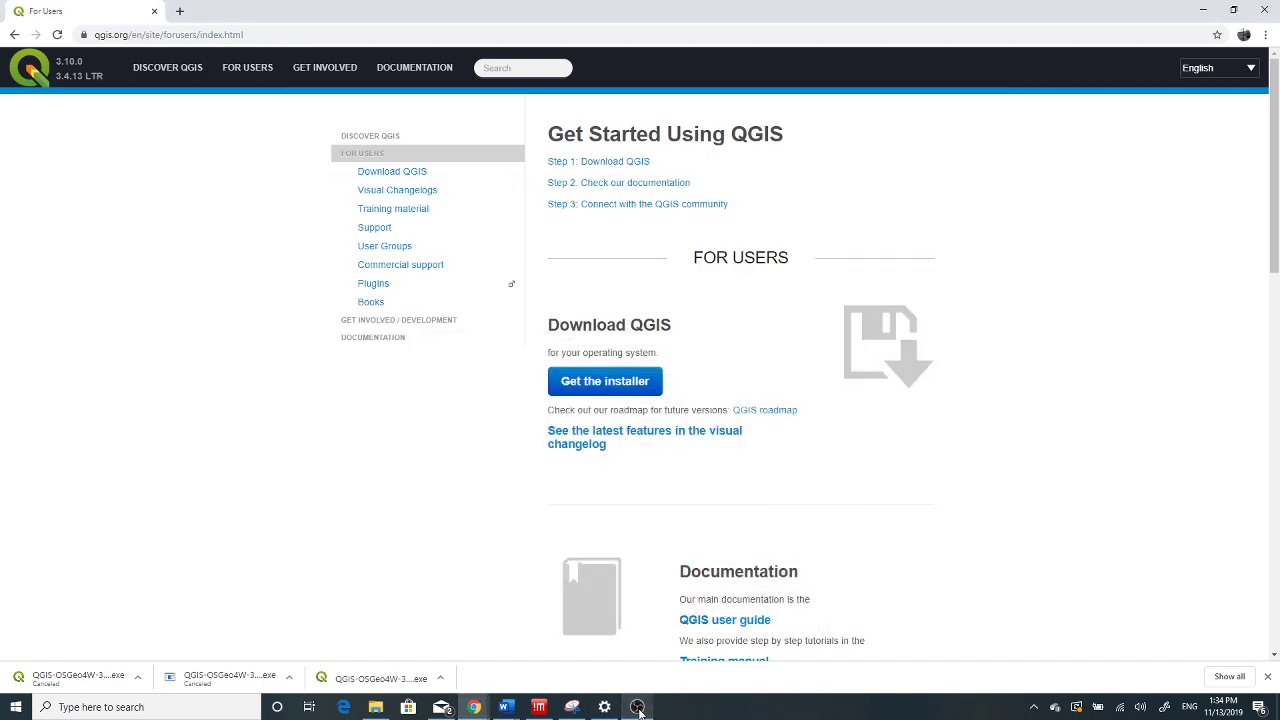